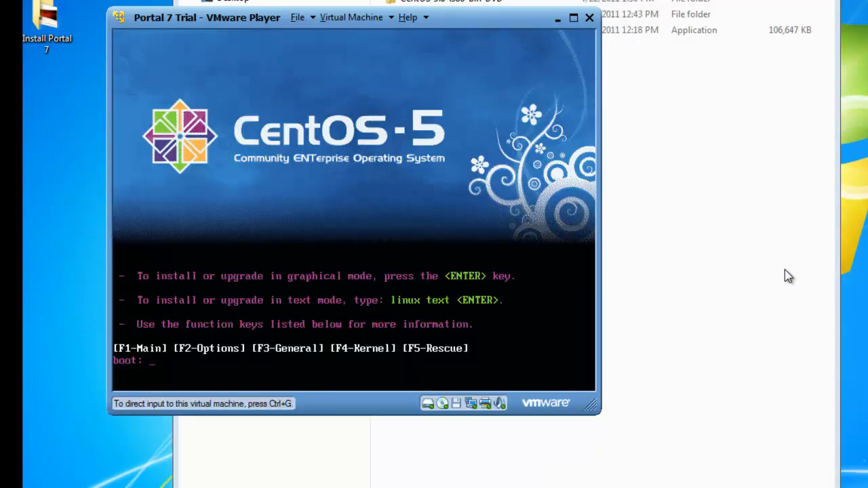
# Start the CentOS installation in graphical mode and skip the CD media test
pyautogui.click(391, 171)
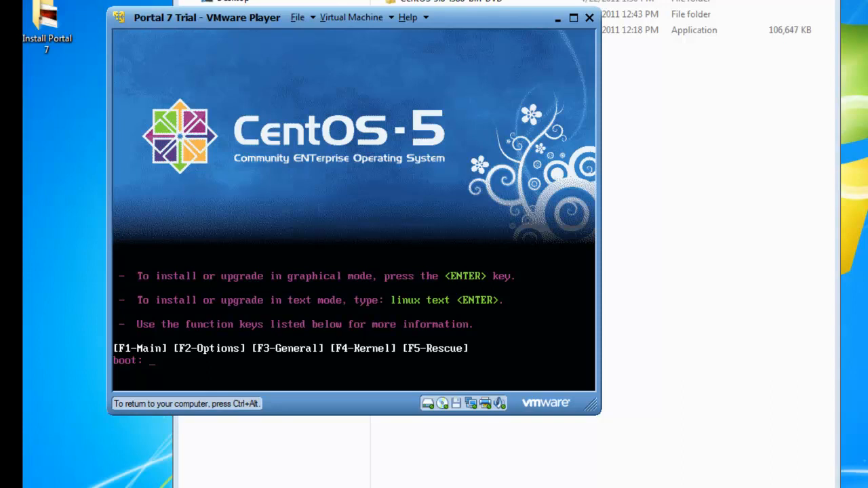
pyautogui.press('Return')
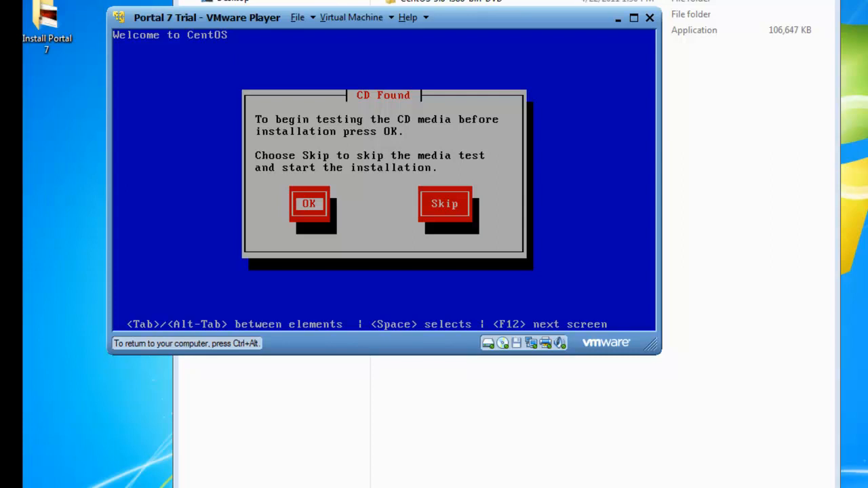
pyautogui.press('Tab')
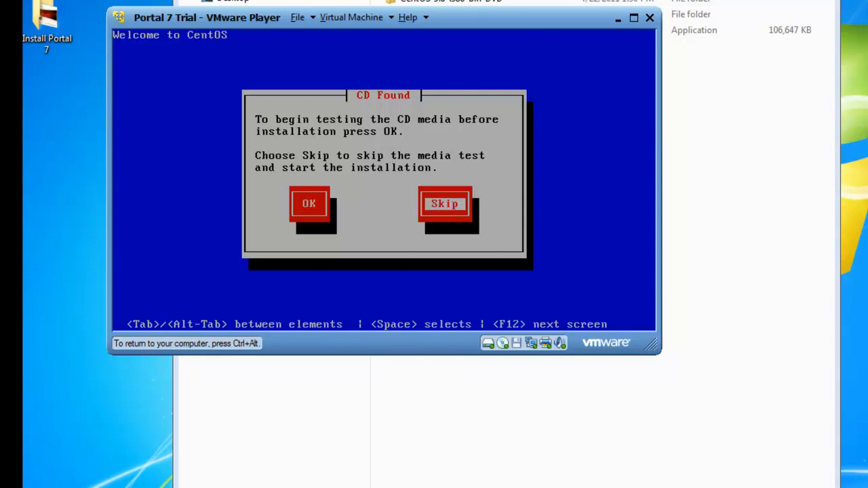
pyautogui.press('Return')
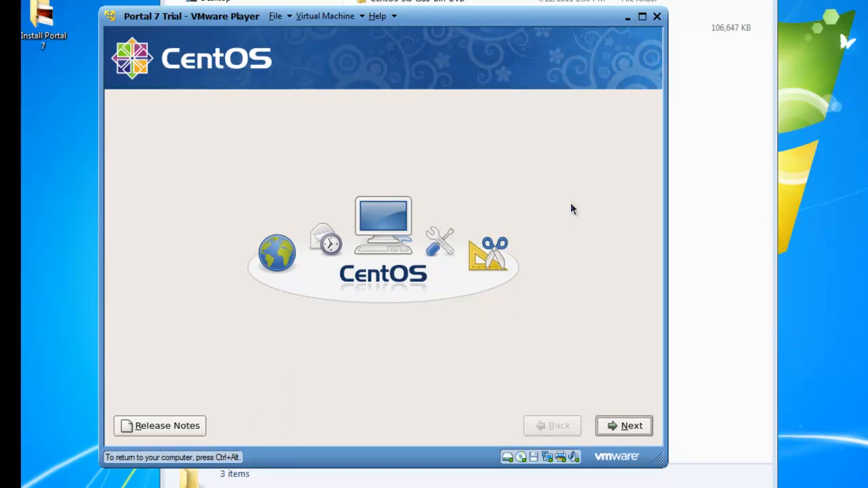
# Accept English as the installation language and U.S. English as the keyboard, and agree to initialize drive sda, erasing all data
pyautogui.click(626, 427)
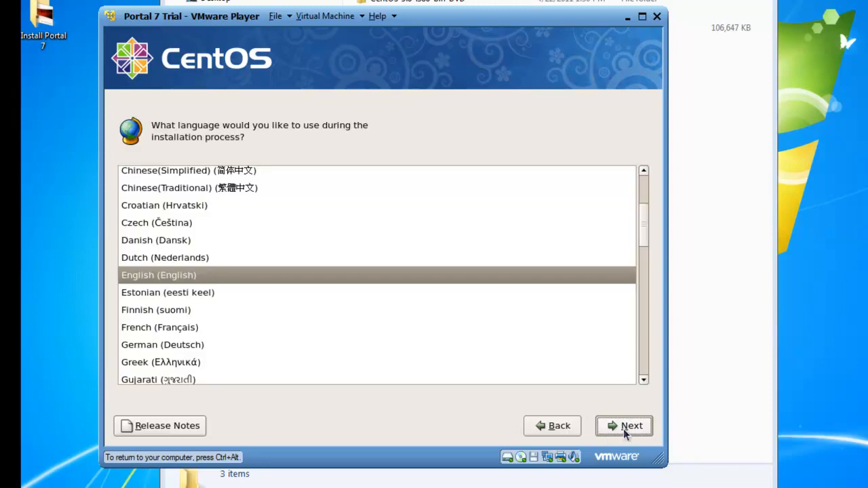
pyautogui.click(625, 429)
pyautogui.click(623, 428)
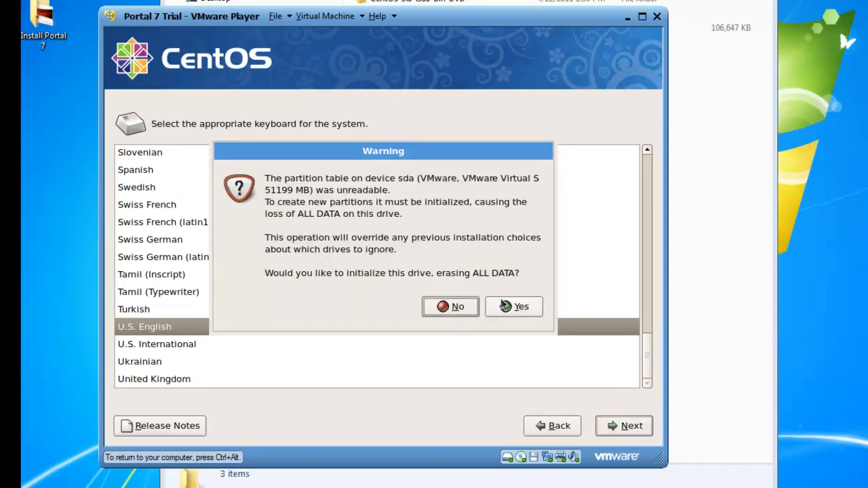
pyautogui.click(522, 307)
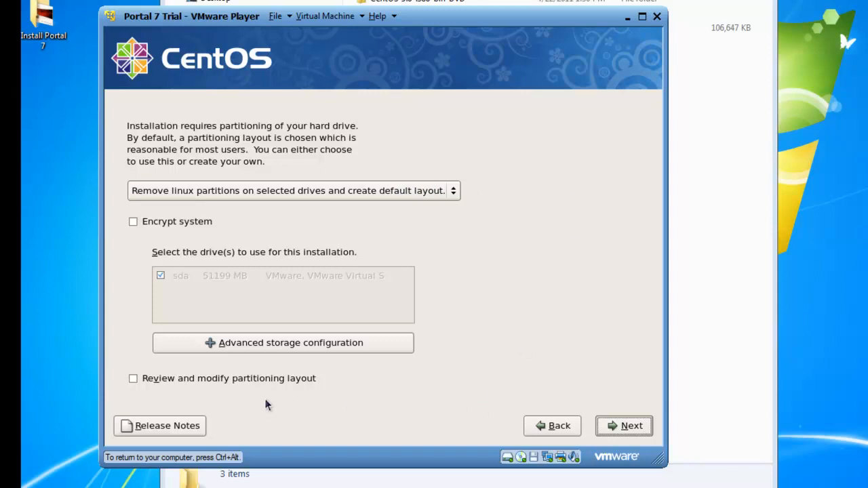
# Enable reviewing the partitioning layout, confirm removing Linux partitions on sda, and accept the default layout with LogVol00 and LogVol01
pyautogui.click(133, 379)
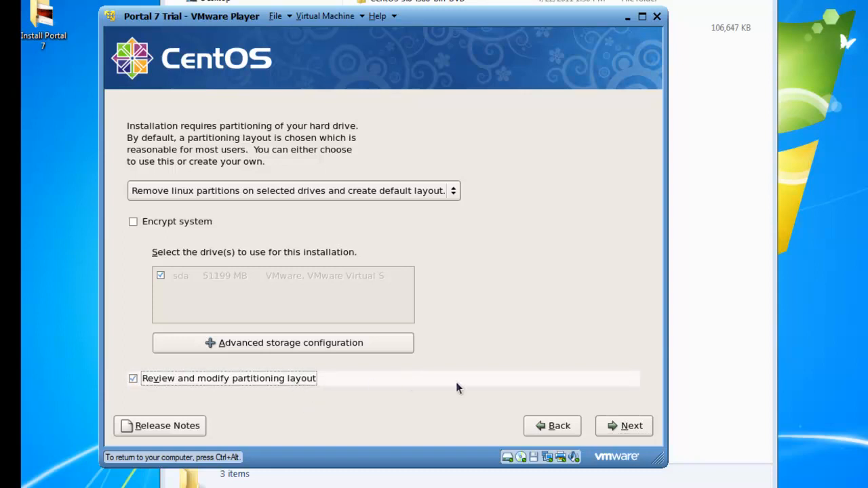
pyautogui.click(625, 425)
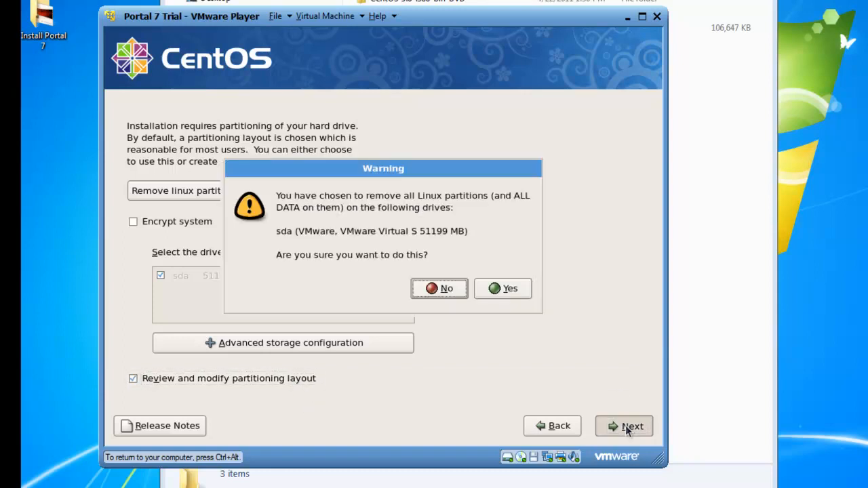
pyautogui.click(507, 289)
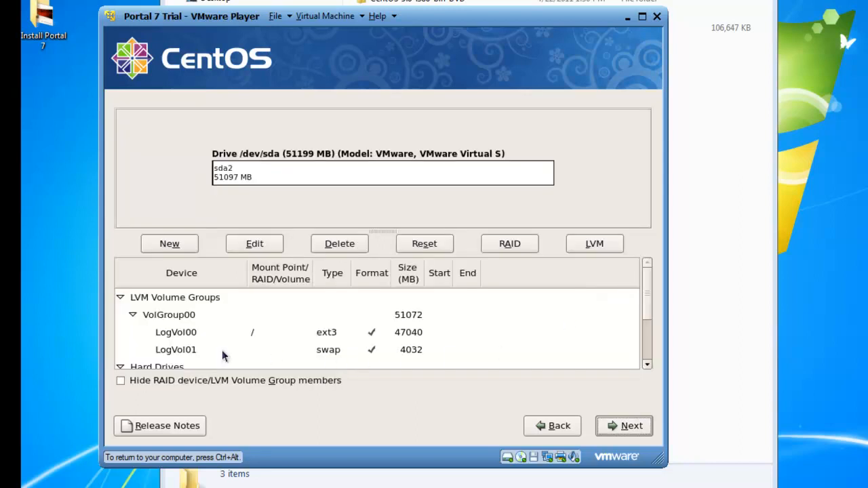
pyautogui.click(170, 336)
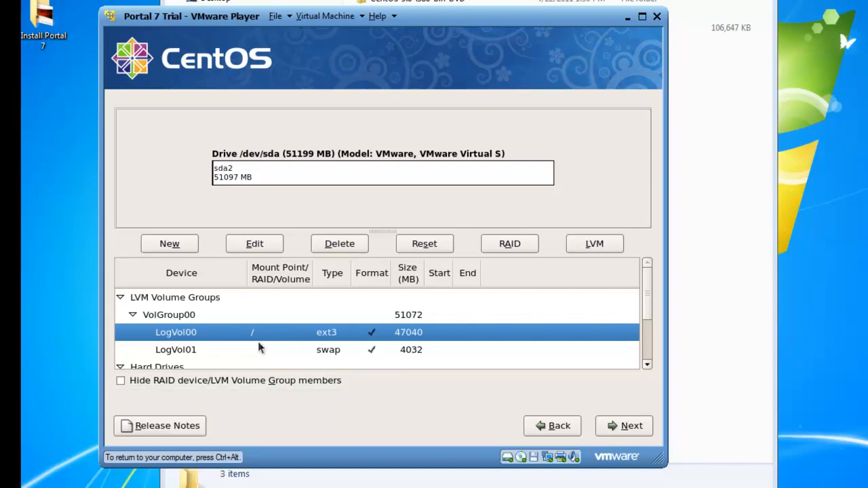
pyautogui.click(313, 354)
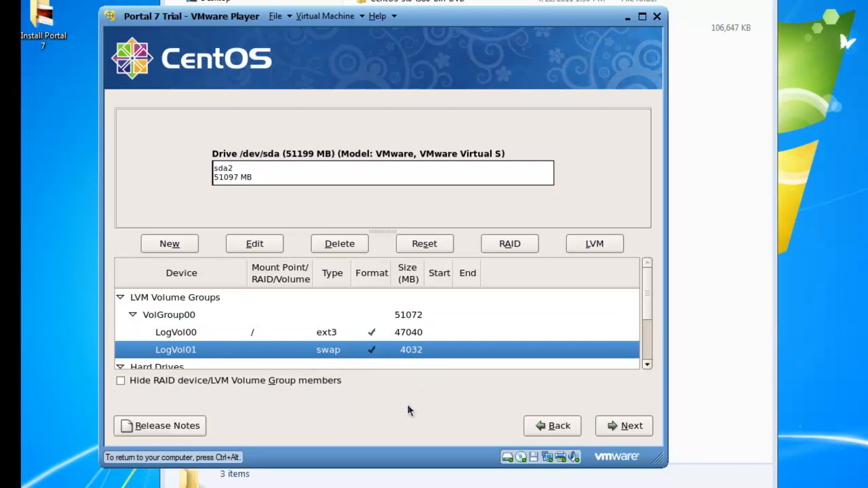
pyautogui.click(622, 426)
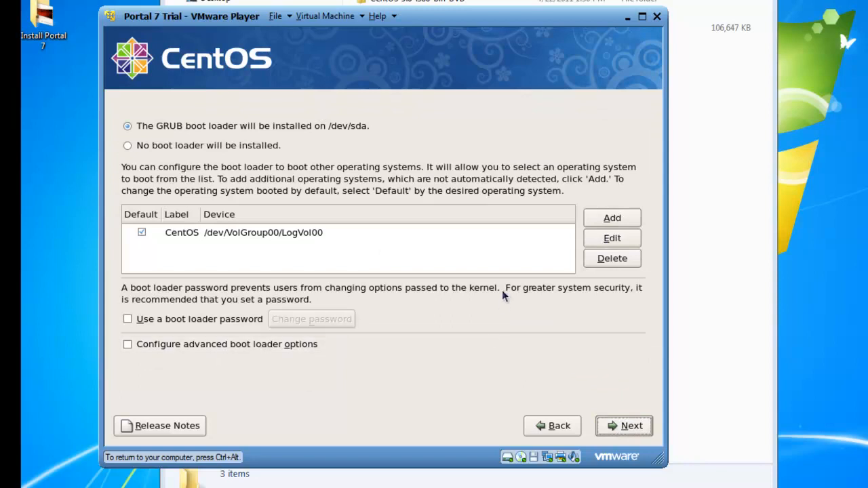
# Accept the GRUB boot loader on /dev/sda, DHCP networking for eth0, and the America/New_York time zone
pyautogui.click(637, 428)
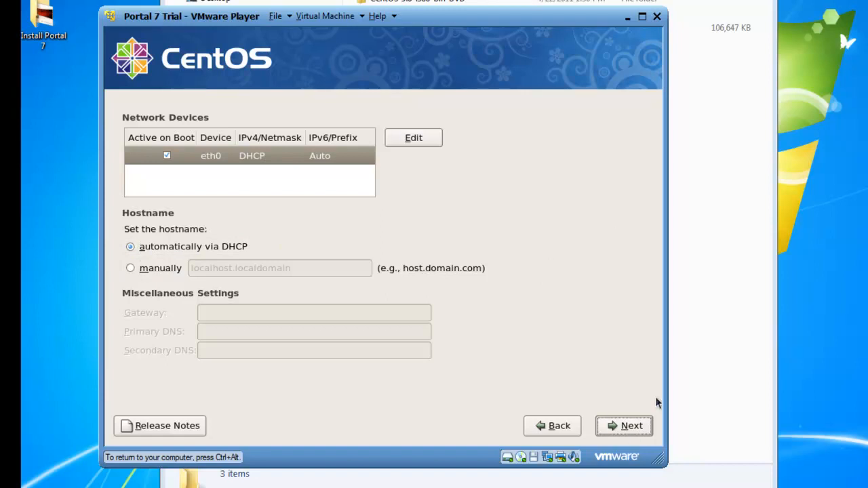
pyautogui.click(631, 428)
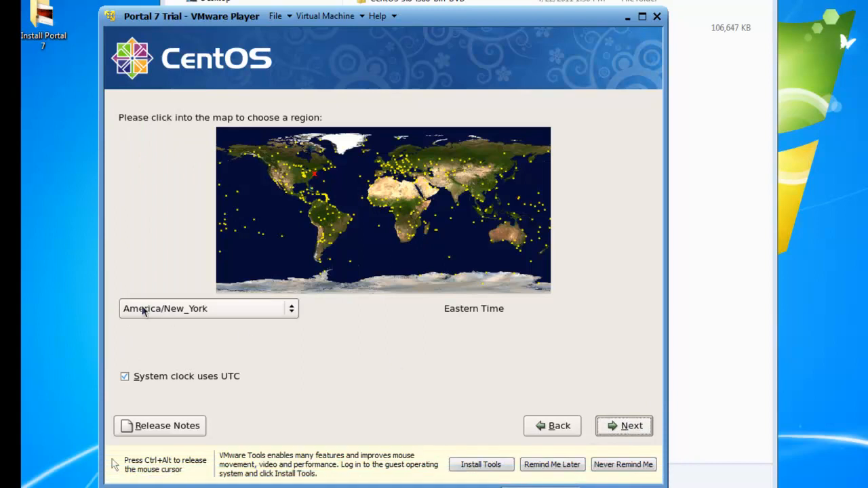
pyautogui.click(627, 427)
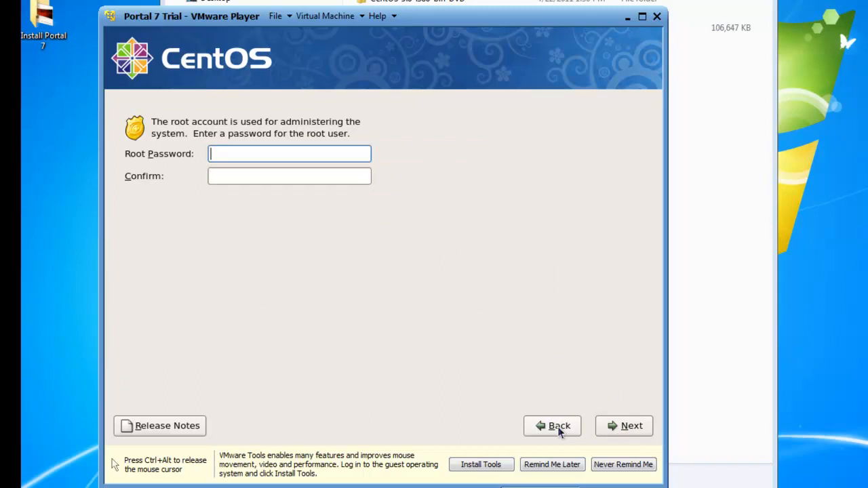
# Enter and confirm the root password, and continue to the software selection
pyautogui.write('••••••••')
pyautogui.press('Tab')
pyautogui.write('••••••••')
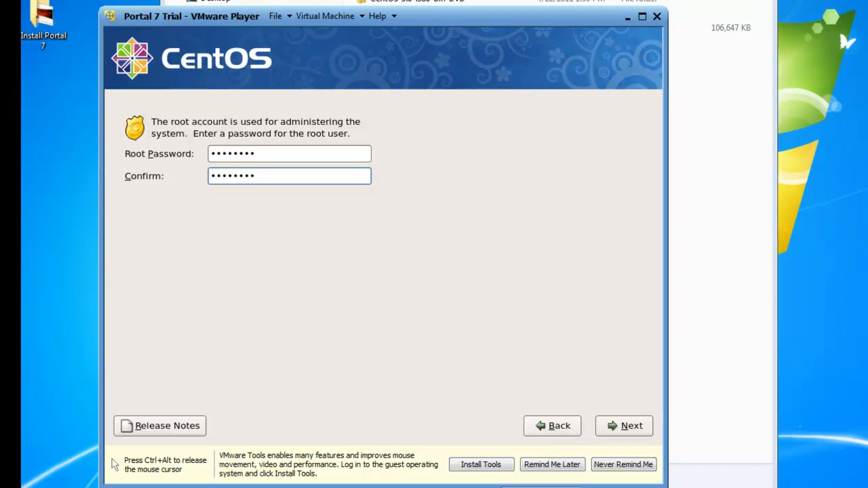
pyautogui.click(624, 428)
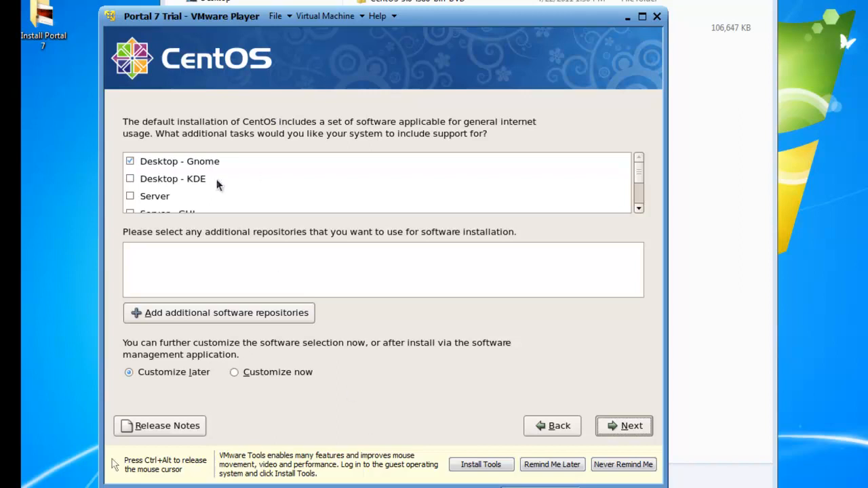
# Add the Server and Server - GUI software sets to the installation and continue
pyautogui.click(640, 208)
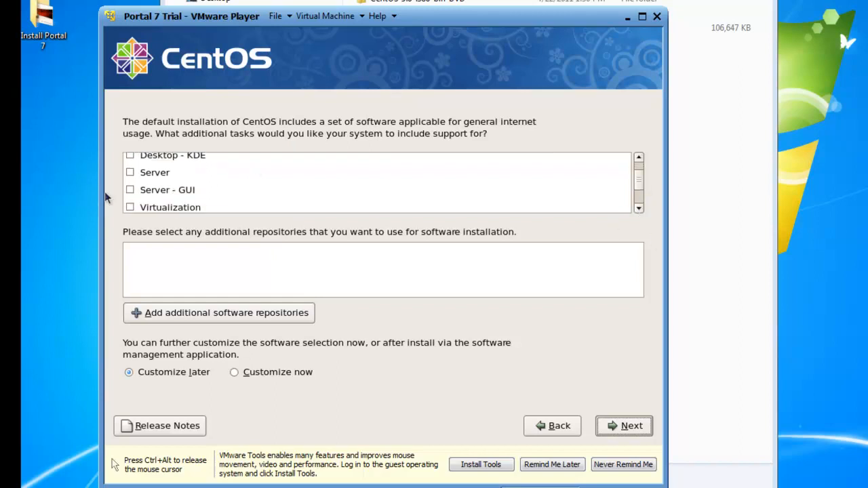
pyautogui.click(128, 173)
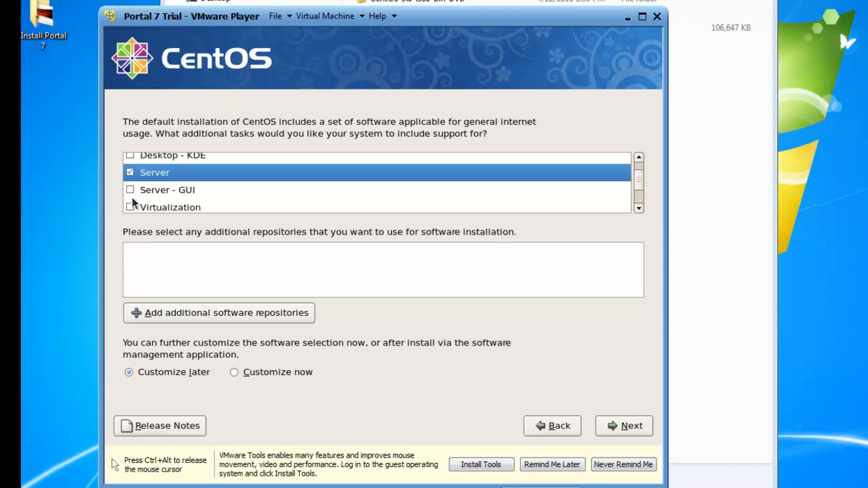
pyautogui.click(130, 191)
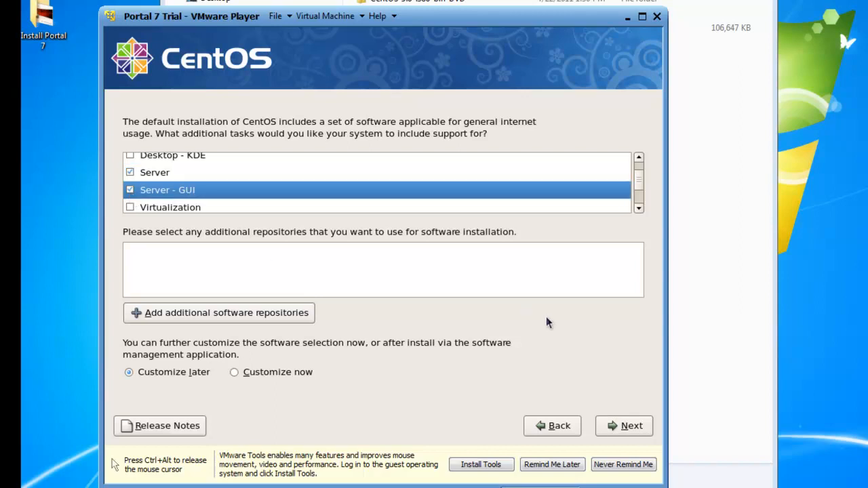
pyautogui.click(625, 428)
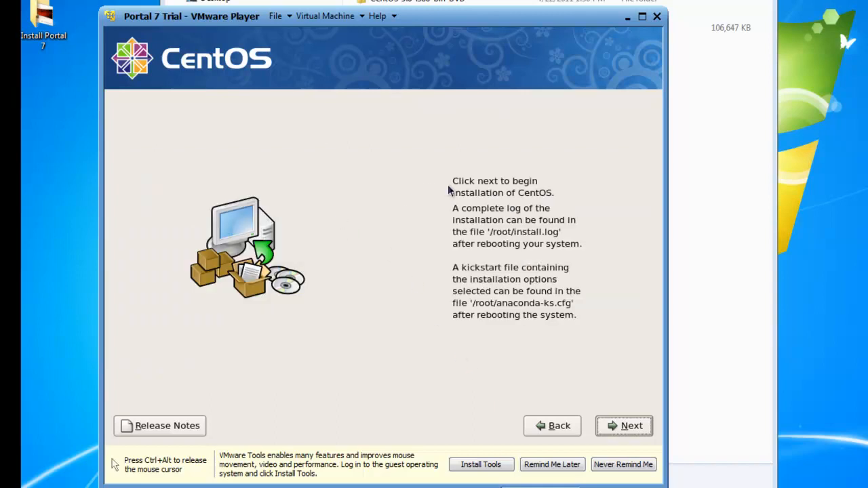
# Begin the CentOS installation and reboot the virtual machine once it is complete
pyautogui.click(621, 428)
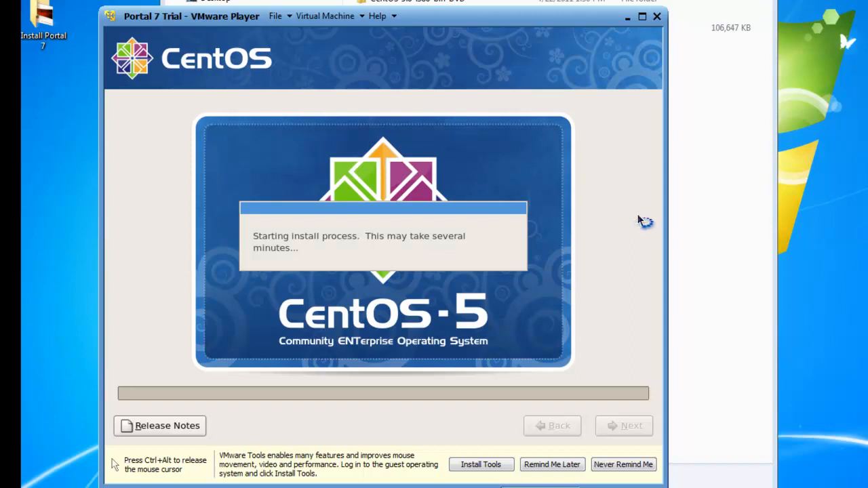
pyautogui.hotkey('ctrl', 'alt')
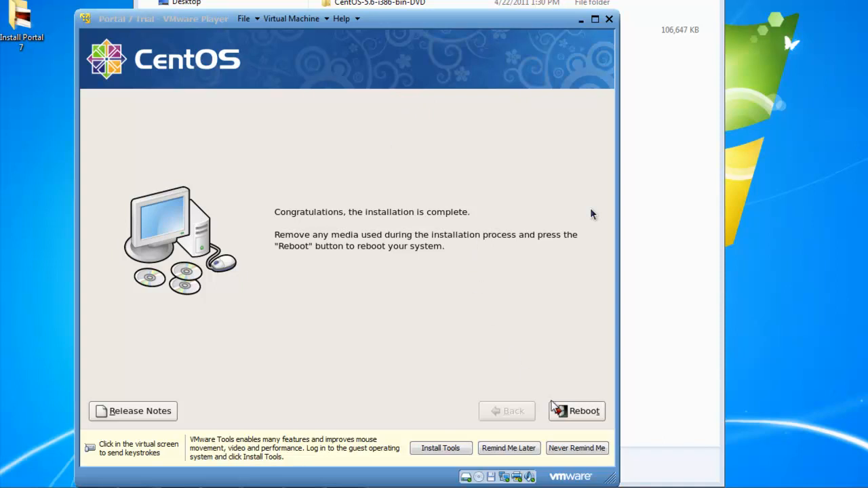
pyautogui.click(591, 214)
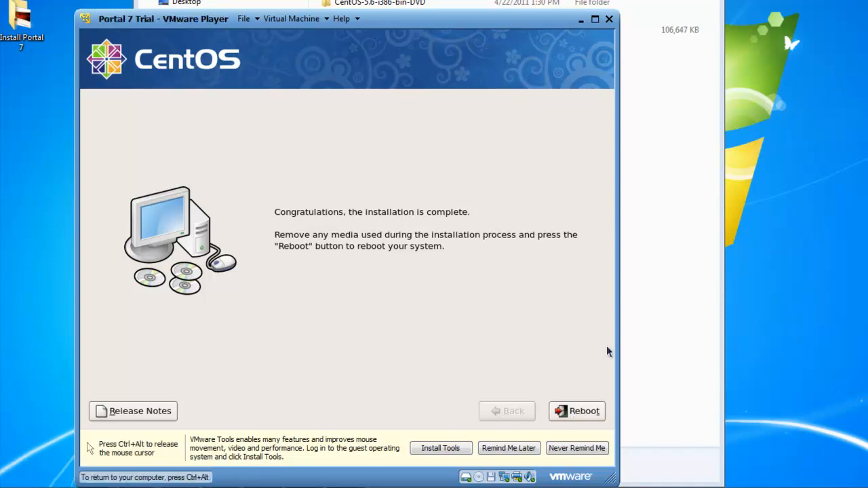
pyautogui.click(582, 413)
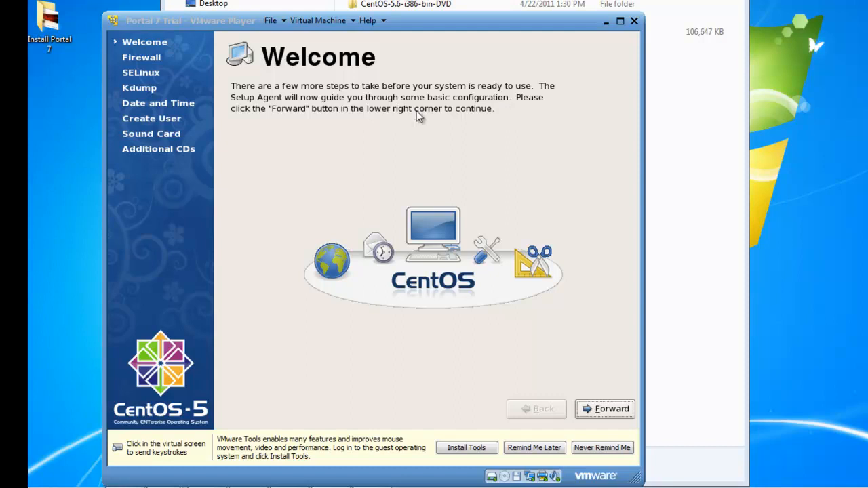
# Proceed past the setup welcome page, set the firewall to Disabled, and confirm overriding the existing firewall configuration
pyautogui.click(373, 140)
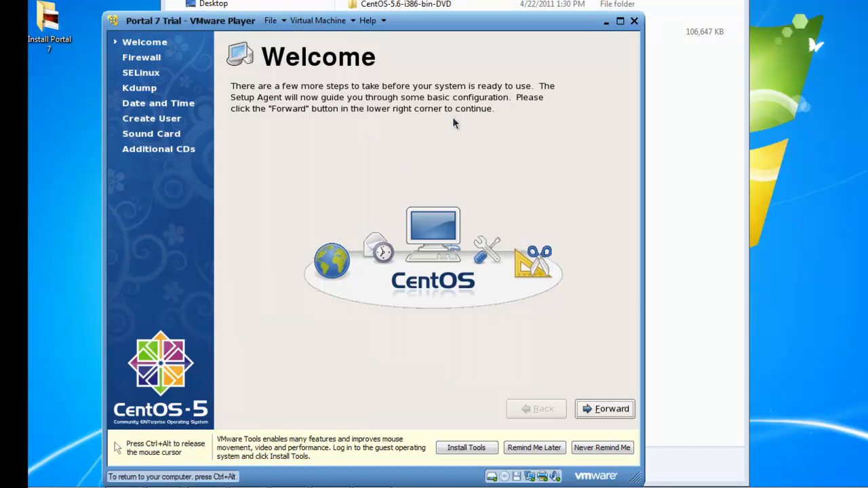
pyautogui.click(610, 412)
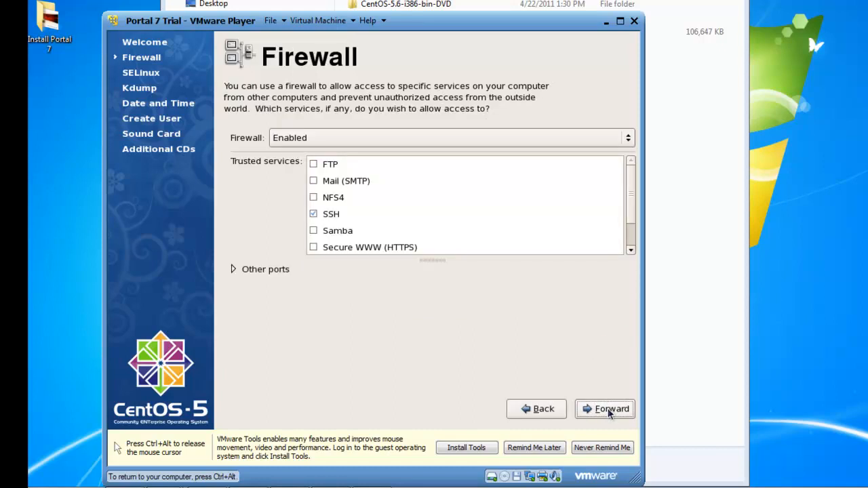
pyautogui.click(603, 143)
pyautogui.click(522, 160)
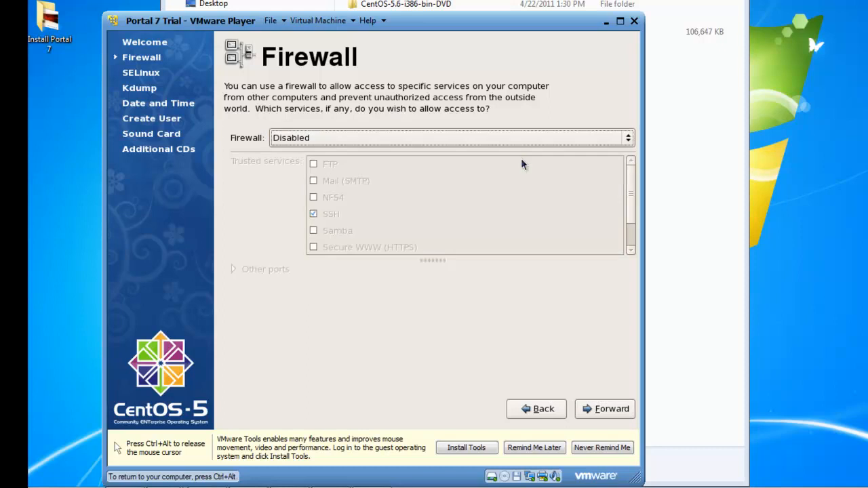
pyautogui.click(601, 413)
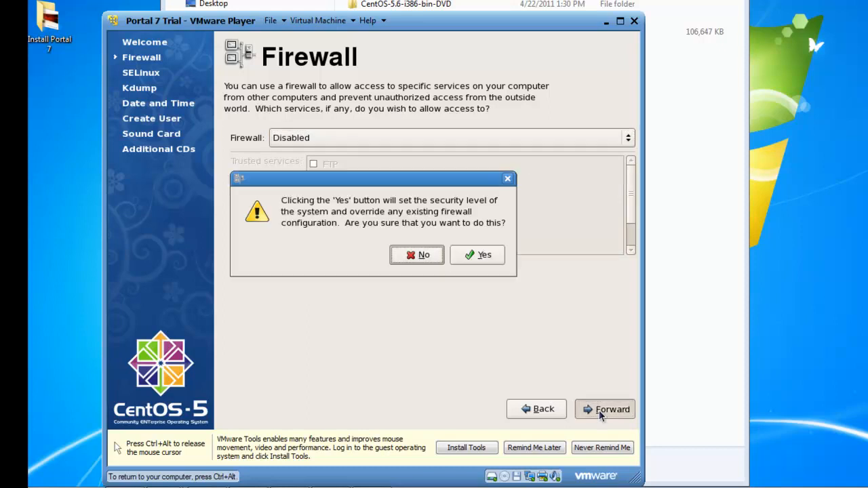
pyautogui.click(480, 257)
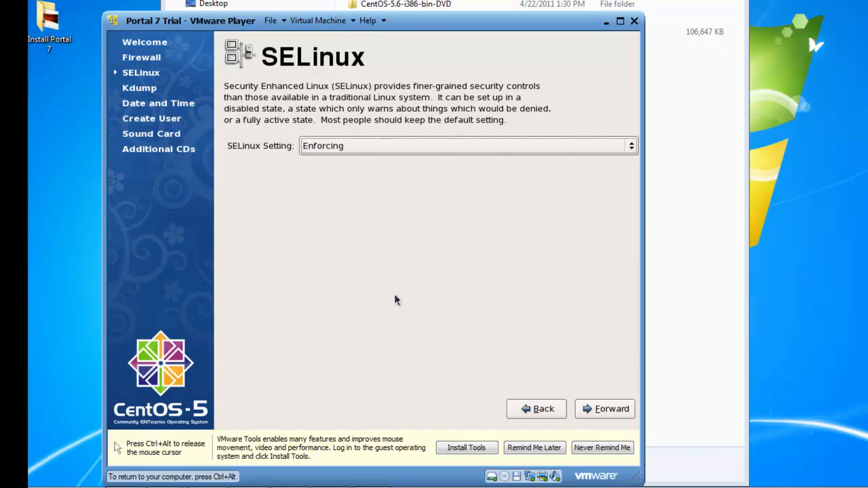
# Set SELinux to Disabled and agree to reboot the system after the first-boot setup
pyautogui.click(590, 149)
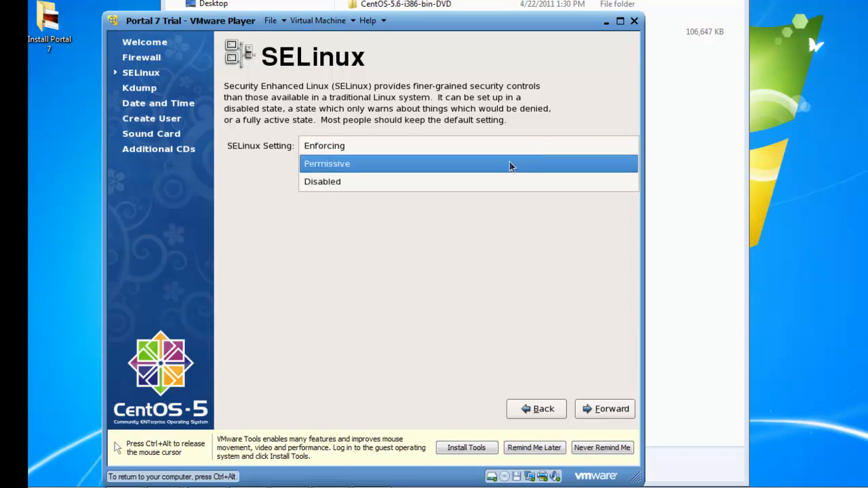
pyautogui.click(428, 182)
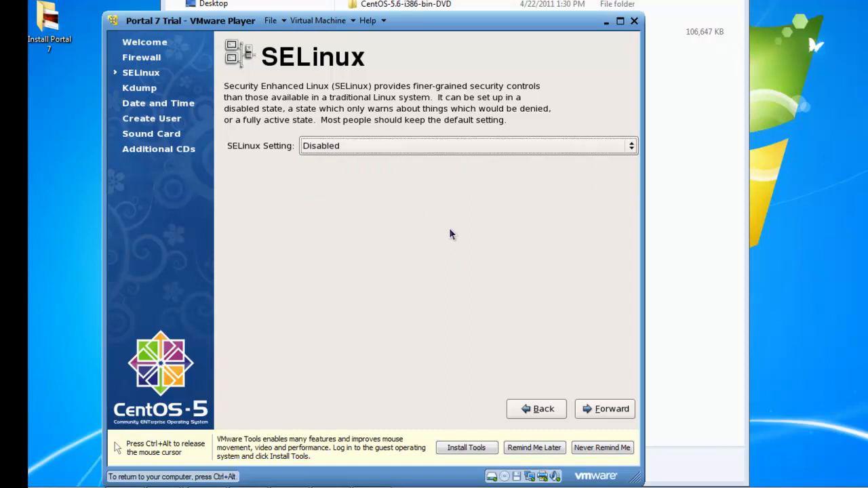
pyautogui.click(611, 414)
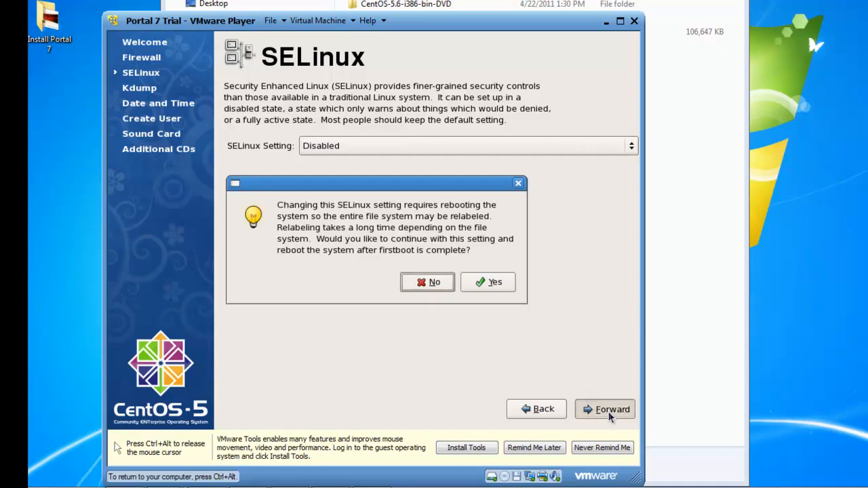
pyautogui.click(490, 285)
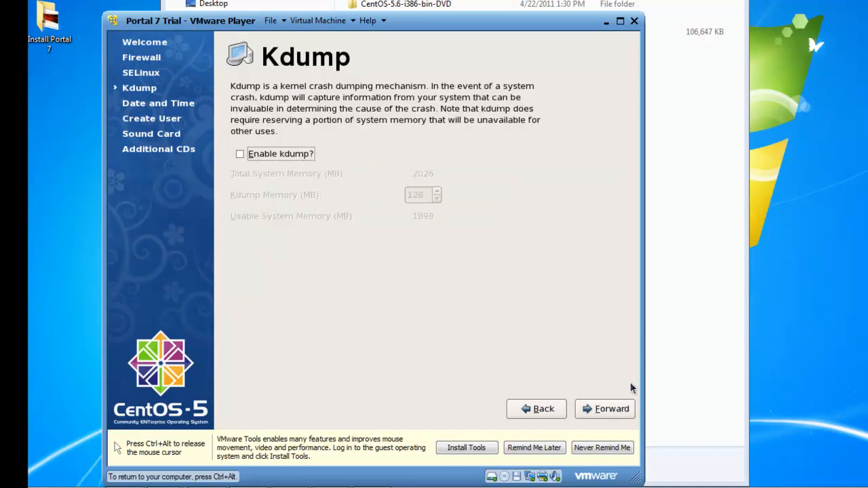
# Continue past the Kdump and date and time pages, and create a user with a username, full name and confirmed account password
pyautogui.click(613, 410)
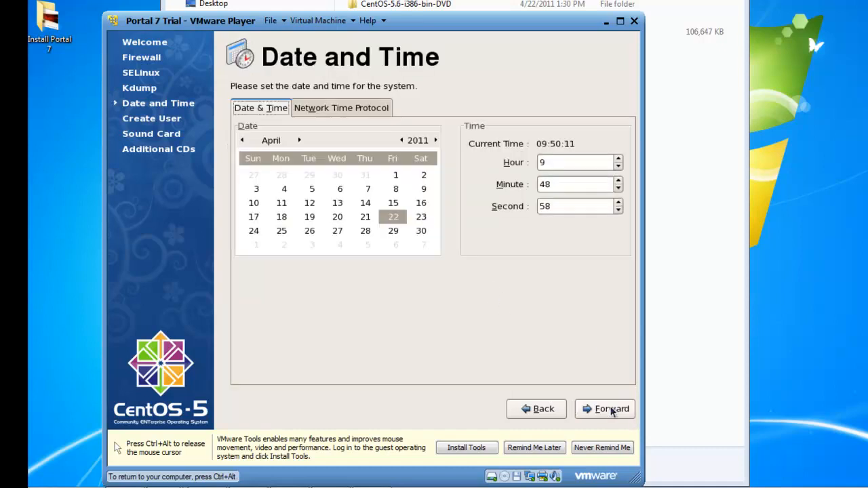
pyautogui.click(613, 411)
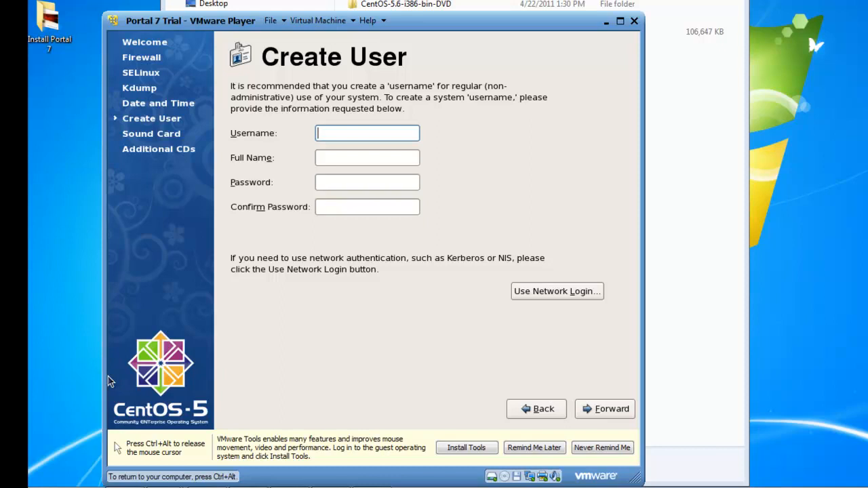
pyautogui.write('sean')
pyautogui.press('Tab')
pyautogui.write('Sean')
pyautogui.press('Tab')
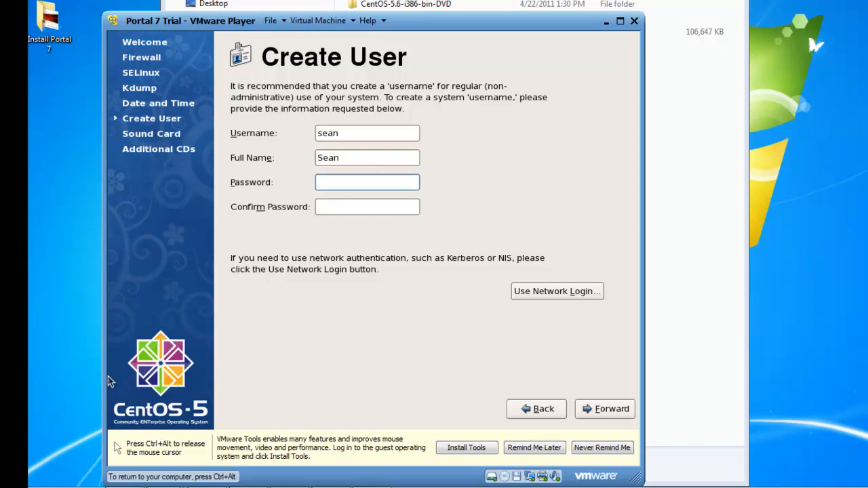
pyautogui.write('••••••••')
pyautogui.press('Tab')
pyautogui.write('•••••')
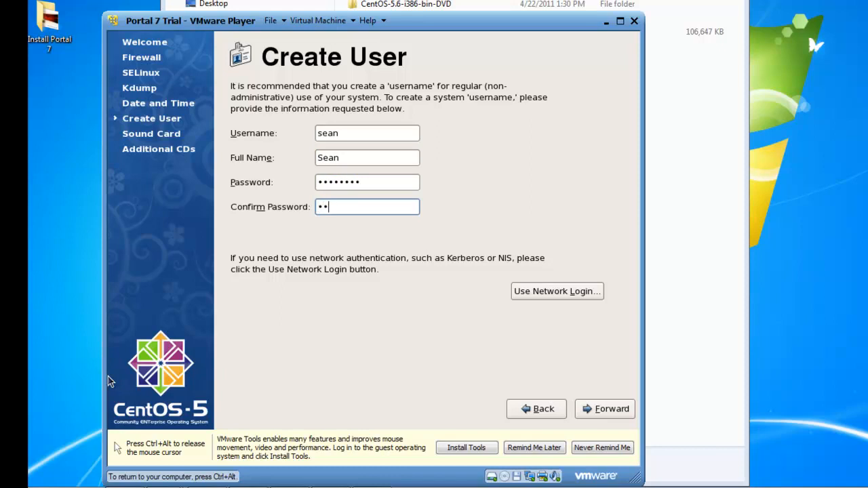
pyautogui.write('•••')
pyautogui.click(588, 411)
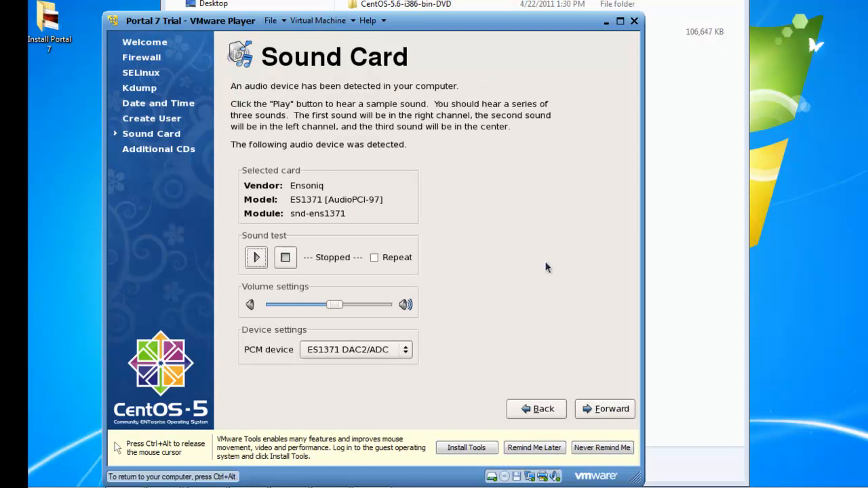
# Continue past the sound card page, finish the first-boot setup without additional CDs, and confirm the system reboot
pyautogui.click(615, 412)
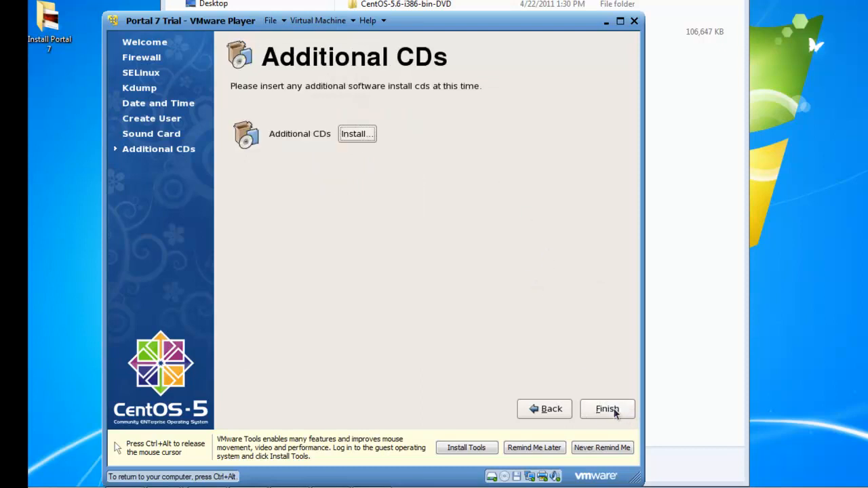
pyautogui.click(613, 411)
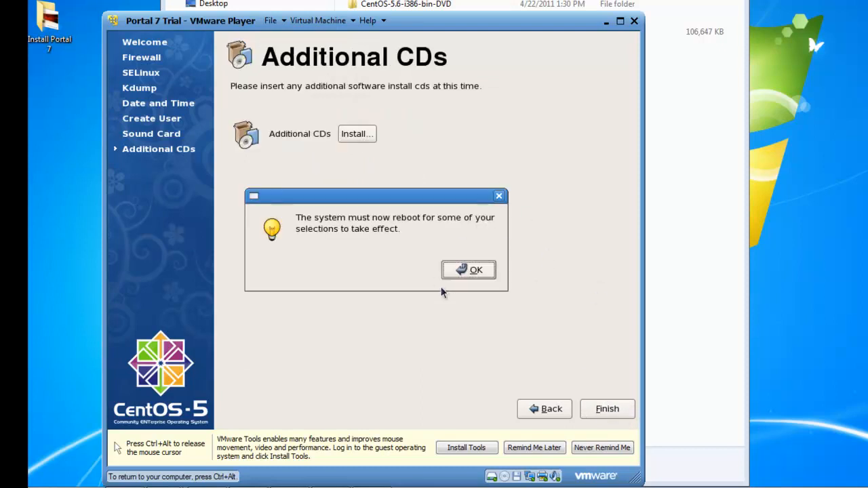
pyautogui.click(475, 272)
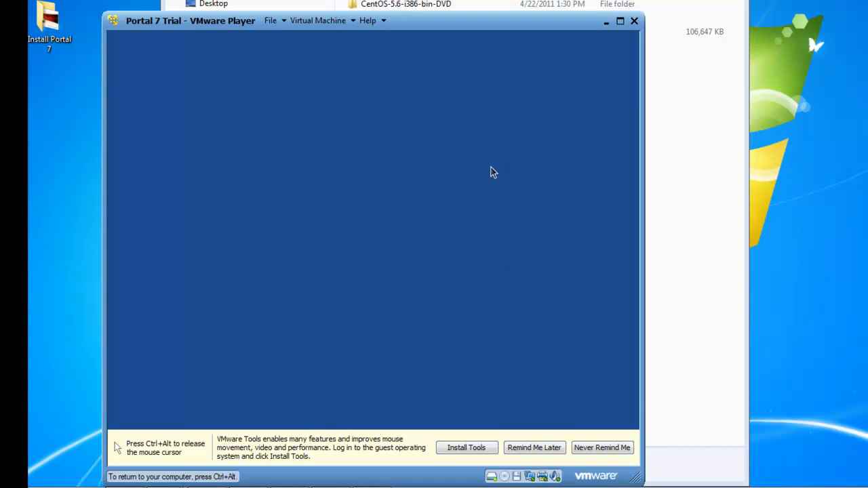
pyautogui.hotkey('ctrl', 'alt')
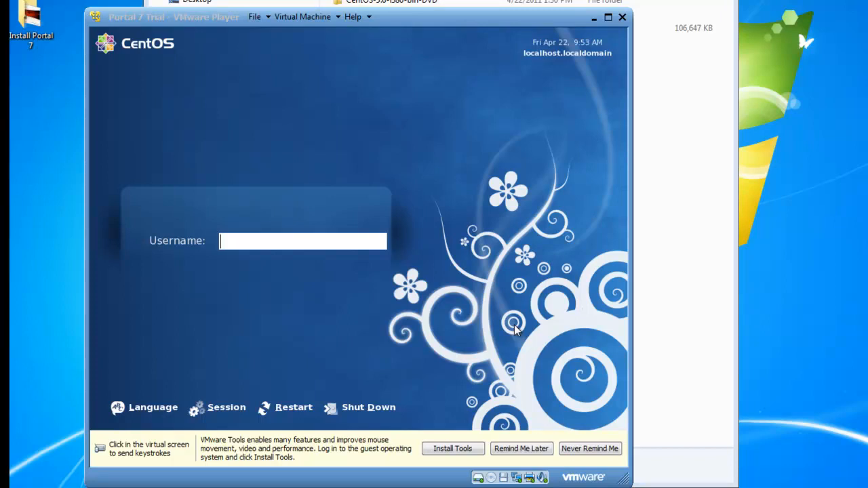
# Log in to CentOS with the new user's username and account password
pyautogui.click(324, 317)
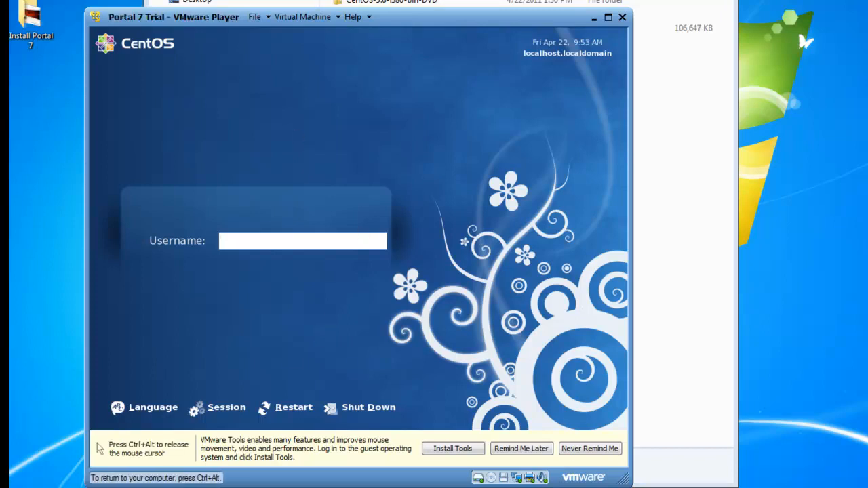
pyautogui.write('sean')
pyautogui.press('Return')
pyautogui.write('*******')
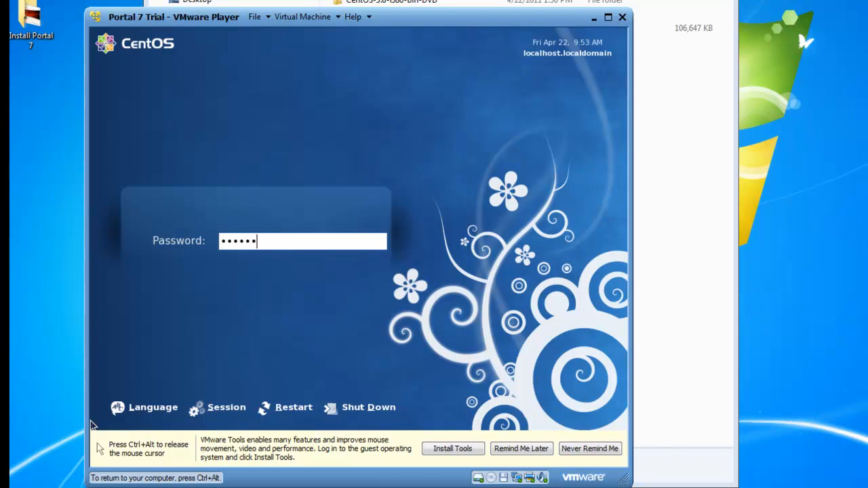
pyautogui.press('Return')
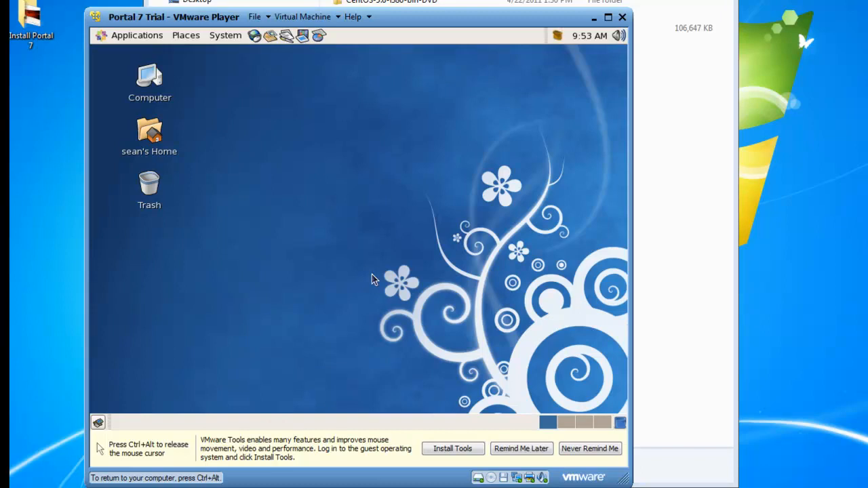
# Start the VMware Tools installation for the virtual machine and dismiss the Updates Available notification
pyautogui.hotkey('ctrl', 'alt')
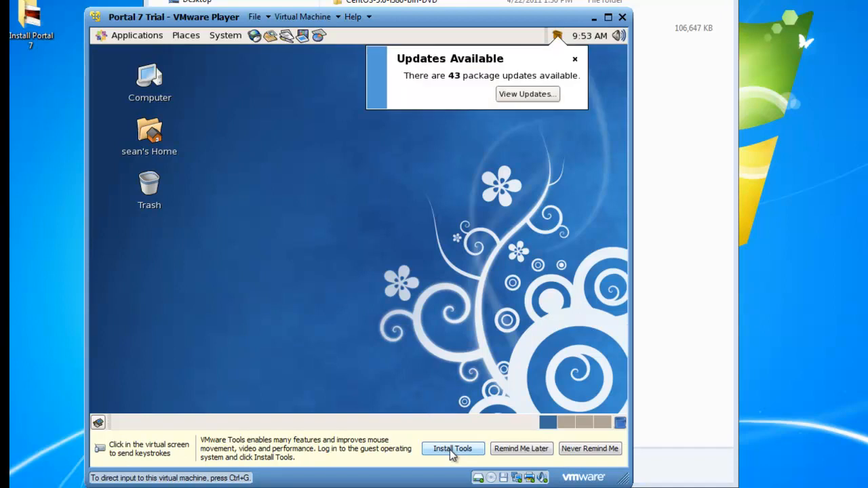
pyautogui.click(451, 449)
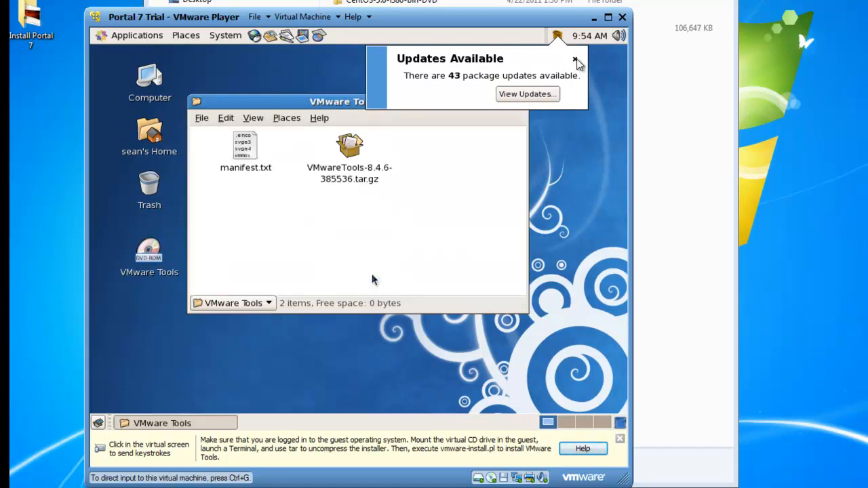
pyautogui.click(578, 63)
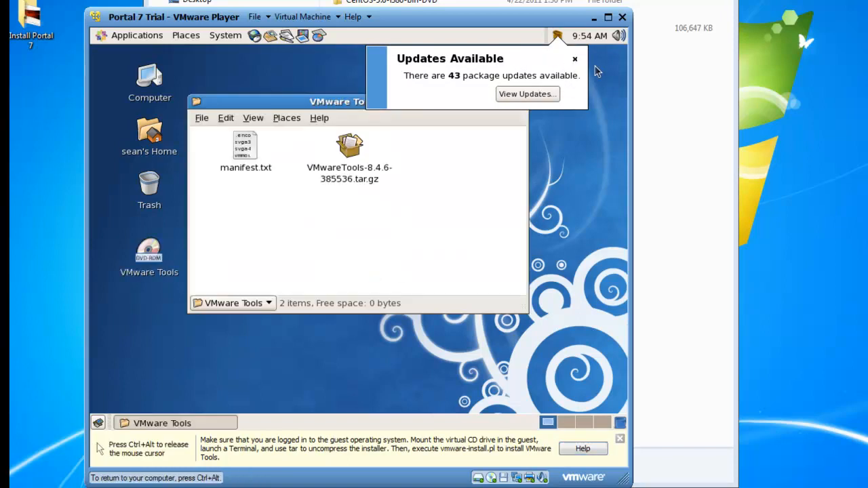
pyautogui.click(574, 59)
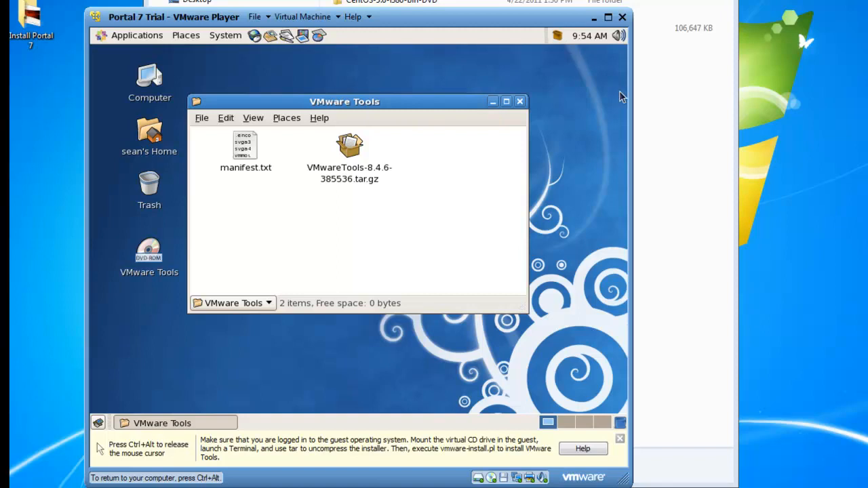
# Copy VMwareTools-8.4.6-385536.tar.gz from the VMware Tools disc to the CentOS desktop and close the disc's window
pyautogui.click(350, 148)
pyautogui.moveTo(354, 146); pyautogui.dragTo(156, 318)
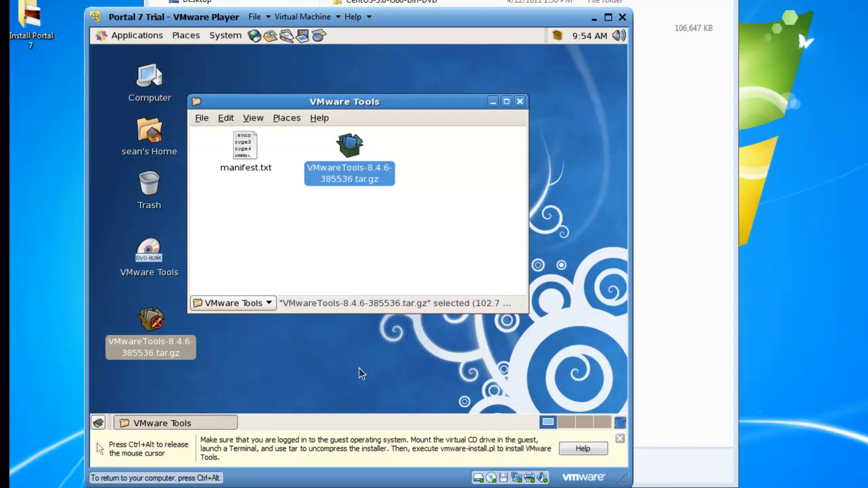
pyautogui.click(520, 101)
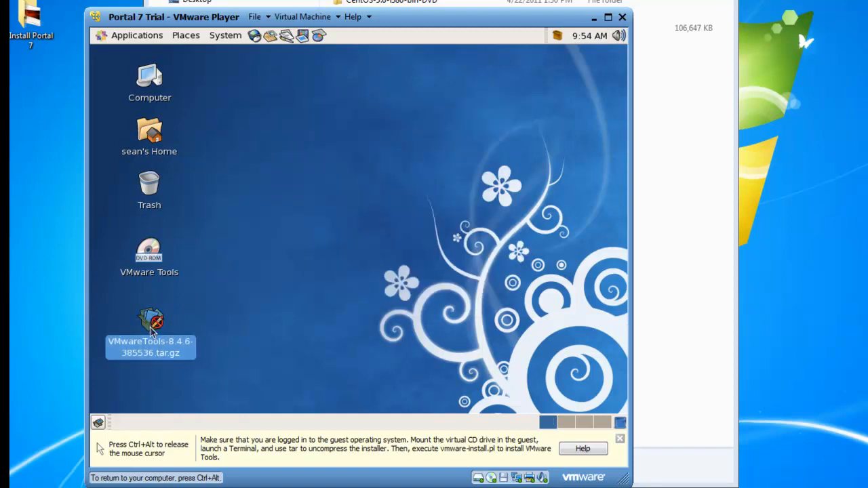
# Open a terminal from the desktop and switch to root with su -, entering the root password
pyautogui.rightClick(300, 146)
pyautogui.click(368, 205)
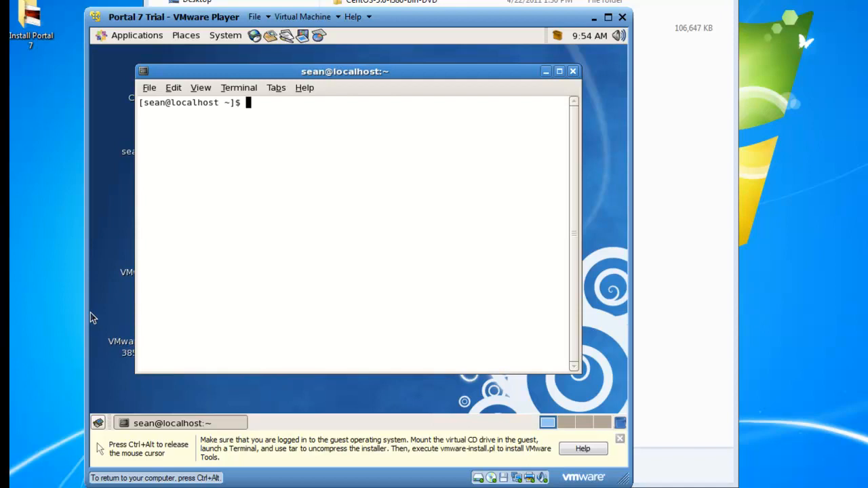
pyautogui.write('su -')
pyautogui.press('Return')
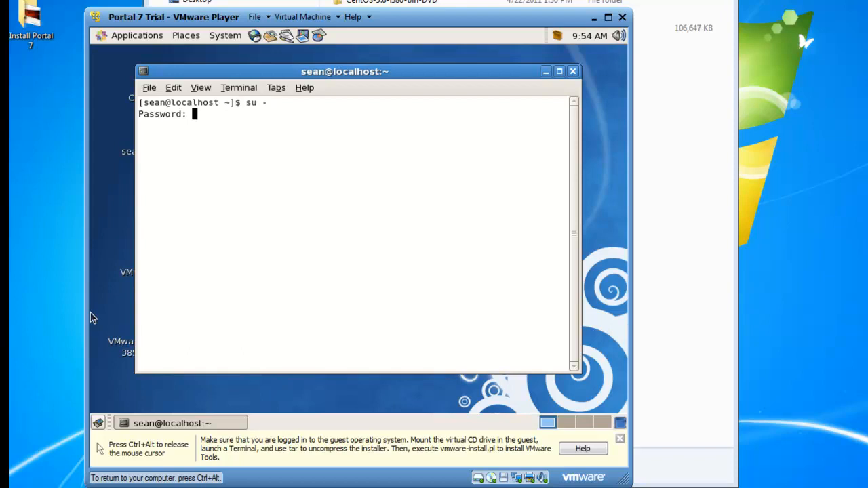
pyautogui.press('Return')
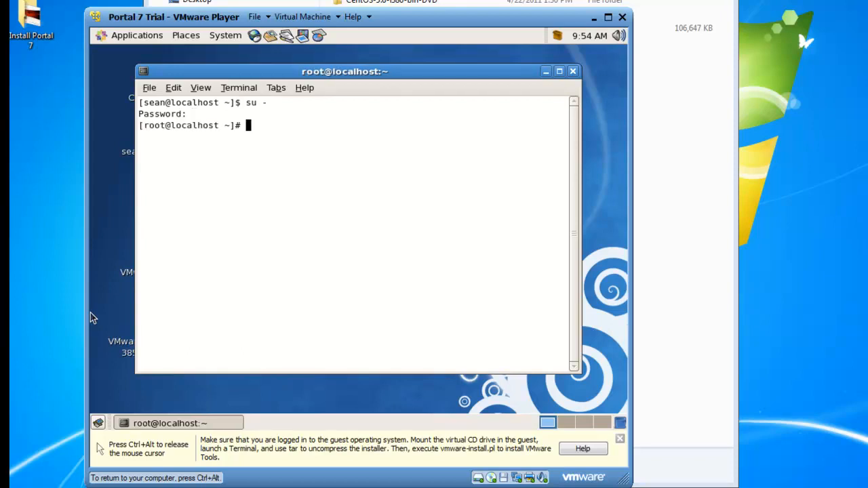
# Change to the user's Desktop directory under /home and grant full permissions on the archive with chmod 777 VMware*
pyautogui.moveTo(437, 70); pyautogui.dragTo(482, 72)
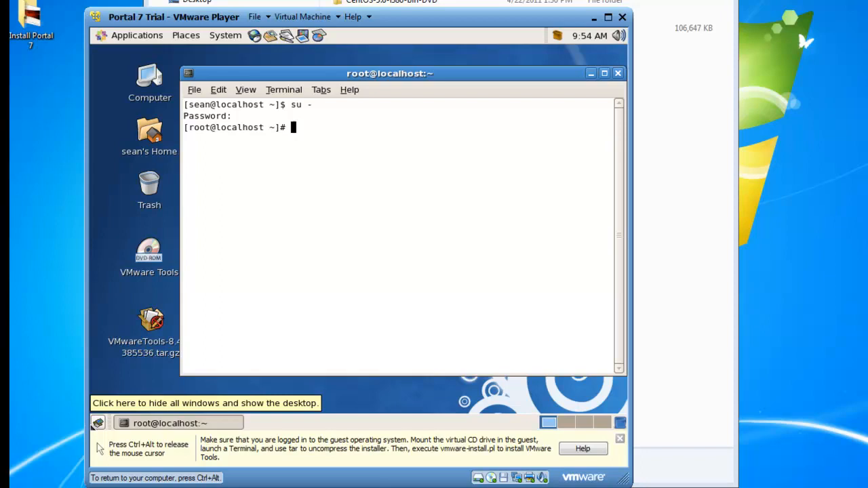
pyautogui.write('cd /home/sean/Desktop')
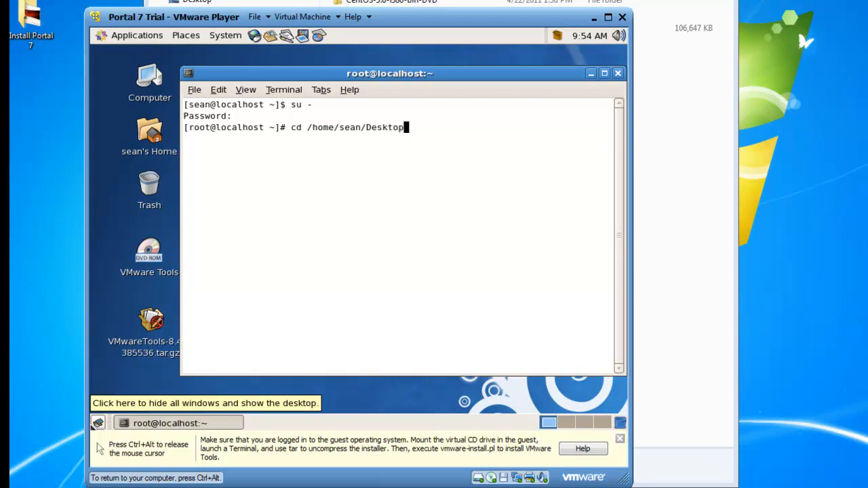
pyautogui.press('Return')
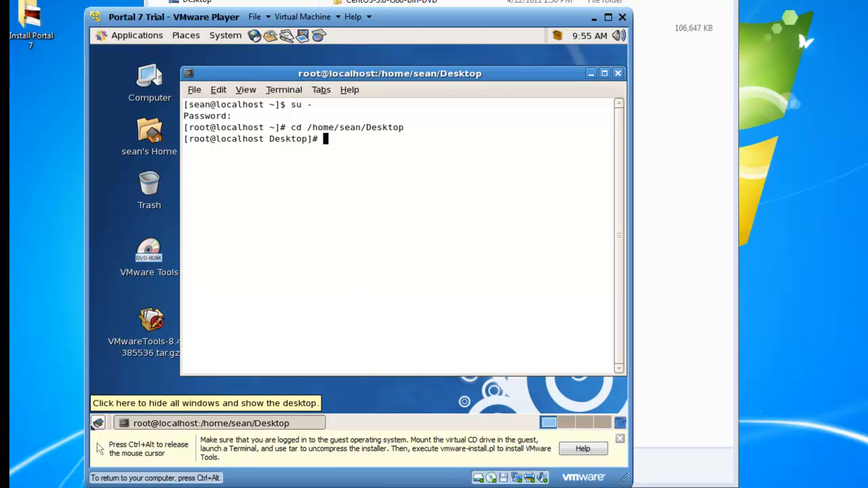
pyautogui.write('chmod 777 VMware*')
pyautogui.press('Return')
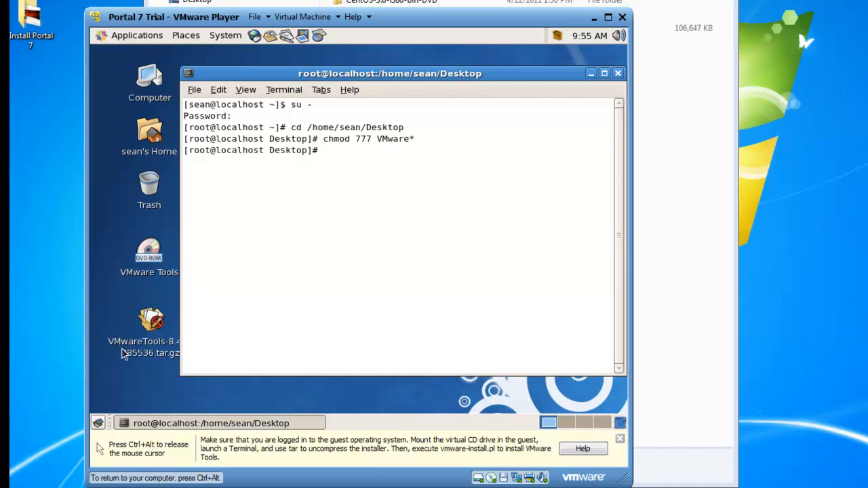
# Minimize the terminal and extract the VMwareTools-8.4.6-385536.tar.gz archive onto the desktop
pyautogui.click(591, 74)
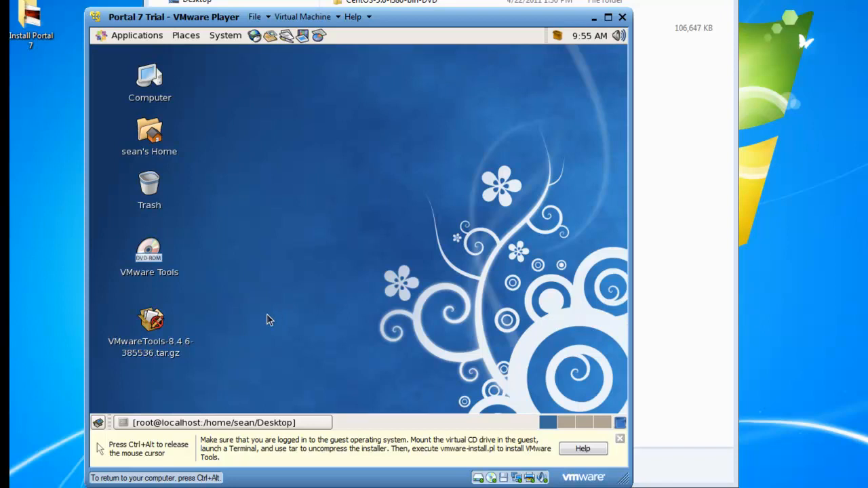
pyautogui.click(156, 323)
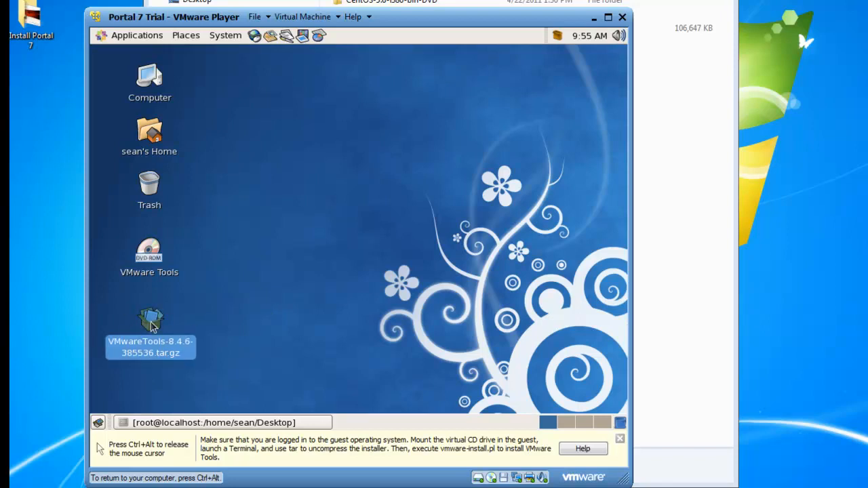
pyautogui.rightClick(152, 324)
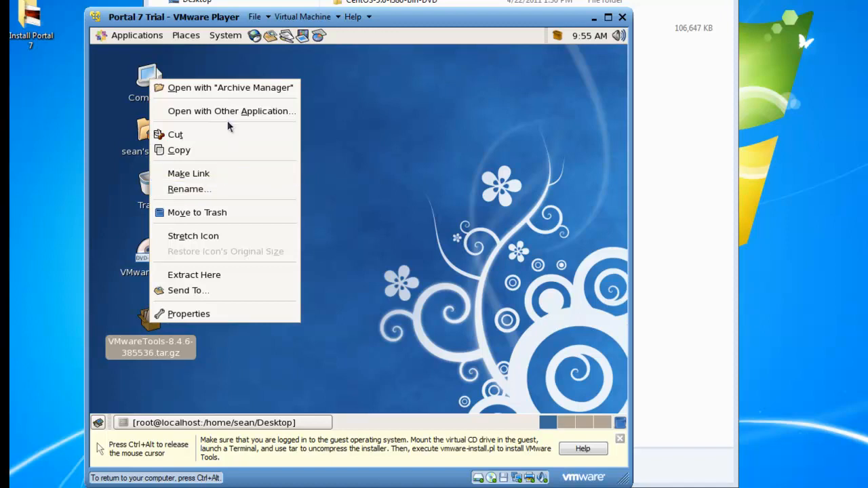
pyautogui.click(234, 275)
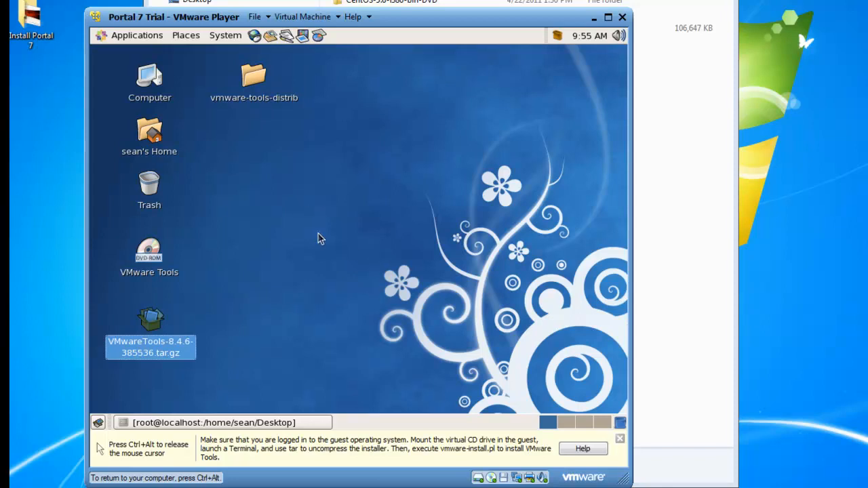
# Restore the terminal, move it clear of the extracted folder, and enter vmware-tools-distrib with cd vmware*
pyautogui.click(232, 423)
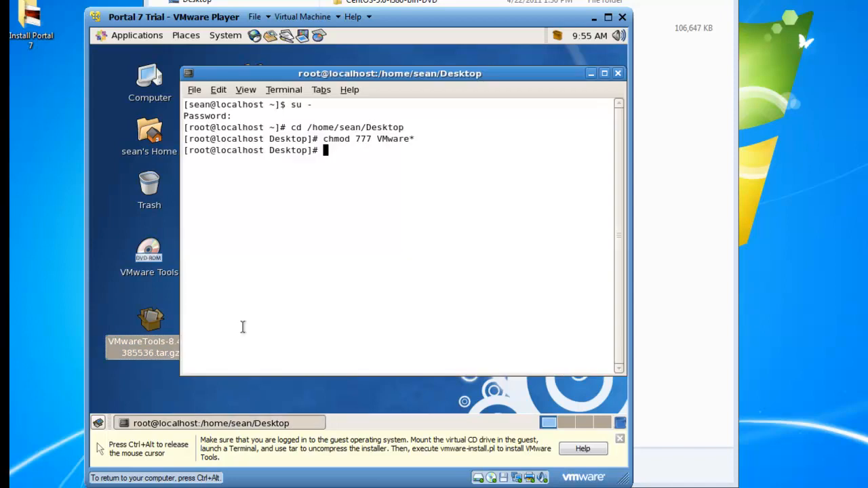
pyautogui.moveTo(496, 74); pyautogui.dragTo(459, 134)
pyautogui.write('cd vmware')
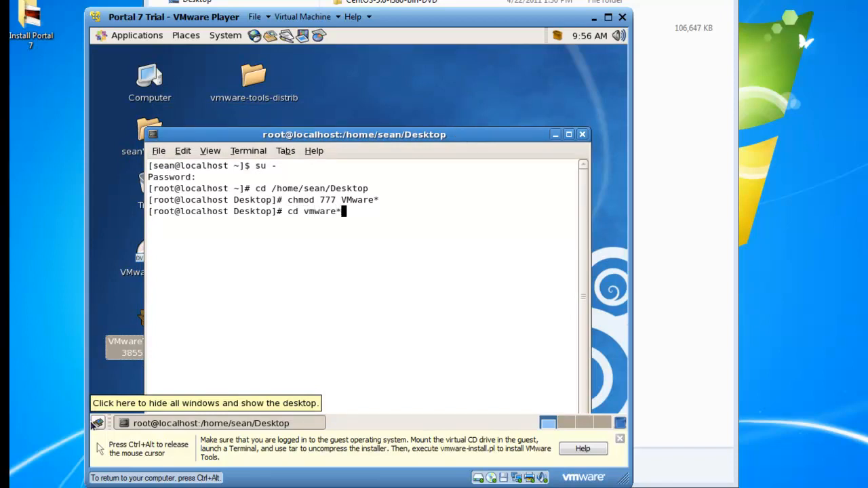
pyautogui.write('*')
pyautogui.press('Return')
# List the vmware-tools-distrib contents with ls and ls -l, and run the installer script ./vmware-install.pl
pyautogui.write('ls')
pyautogui.press('Return')
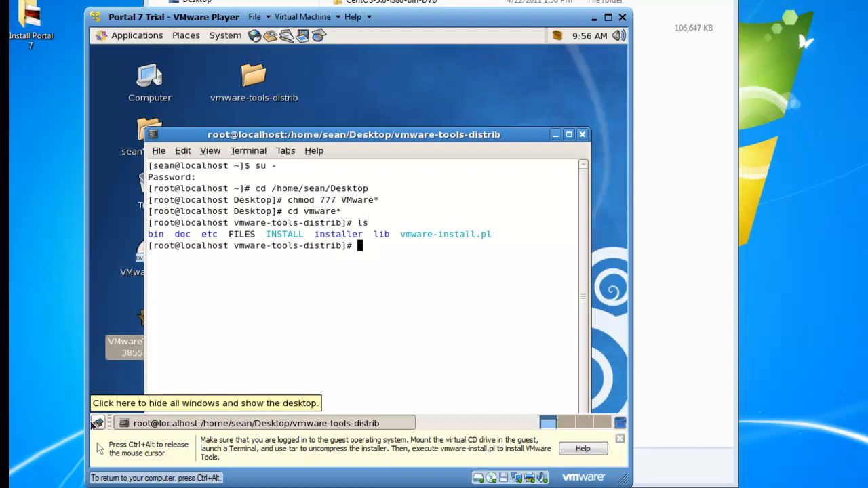
pyautogui.write('ls -l')
pyautogui.press('Return')
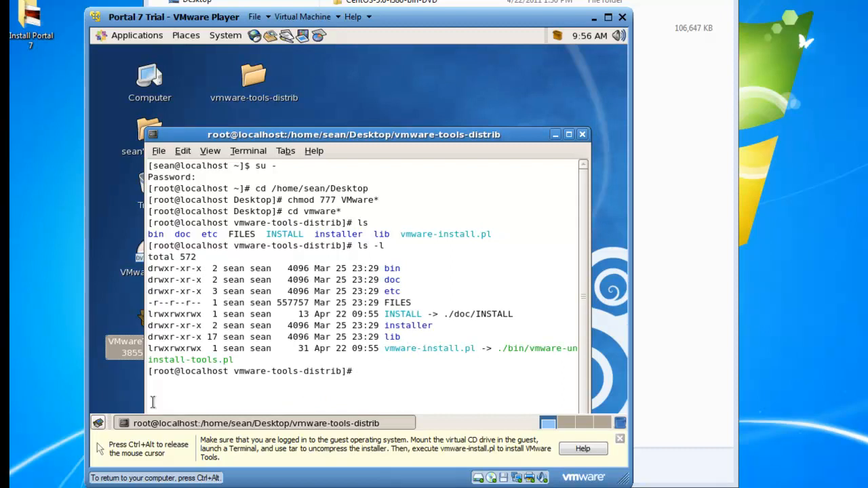
pyautogui.write('./vmware-install.pl')
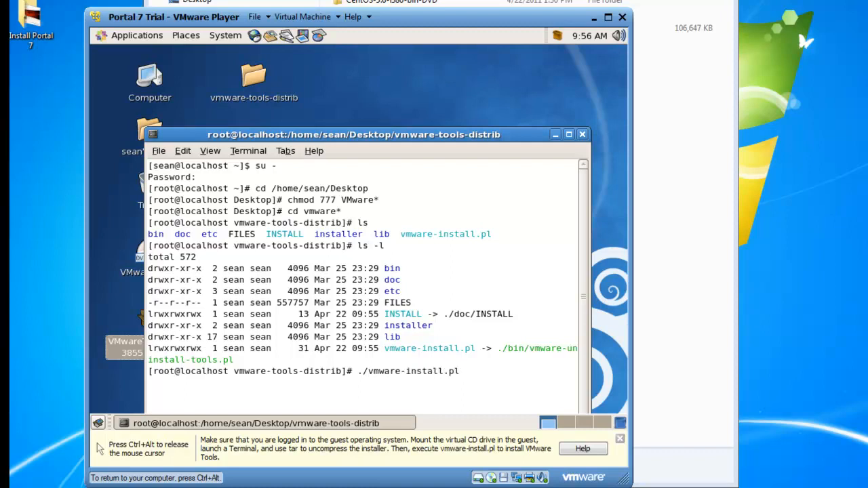
pyautogui.press('Return')
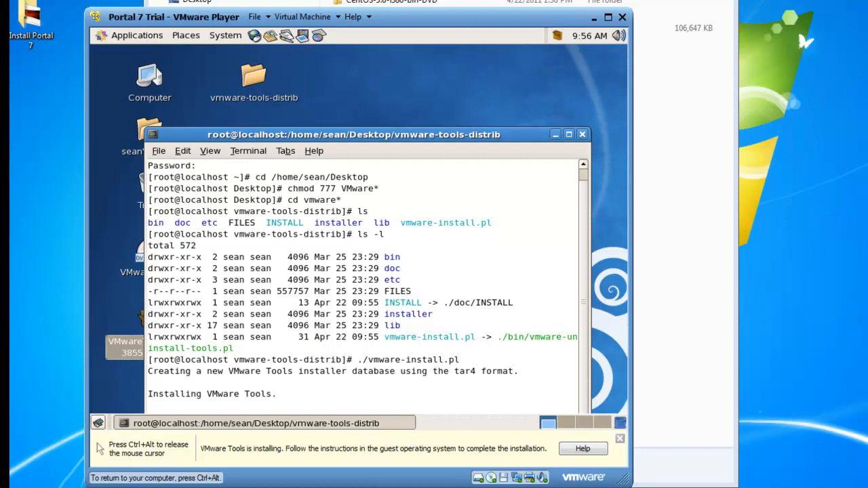
# Move the terminal fully into view and accept the installer's default binary, init, daemon, library and documentation directories, creating missing paths
pyautogui.moveTo(452, 133); pyautogui.dragTo(424, 72)
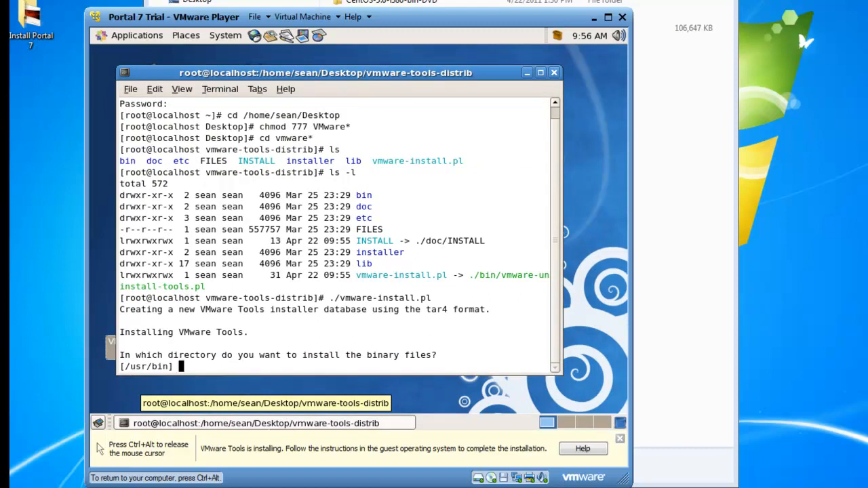
pyautogui.press('Return')
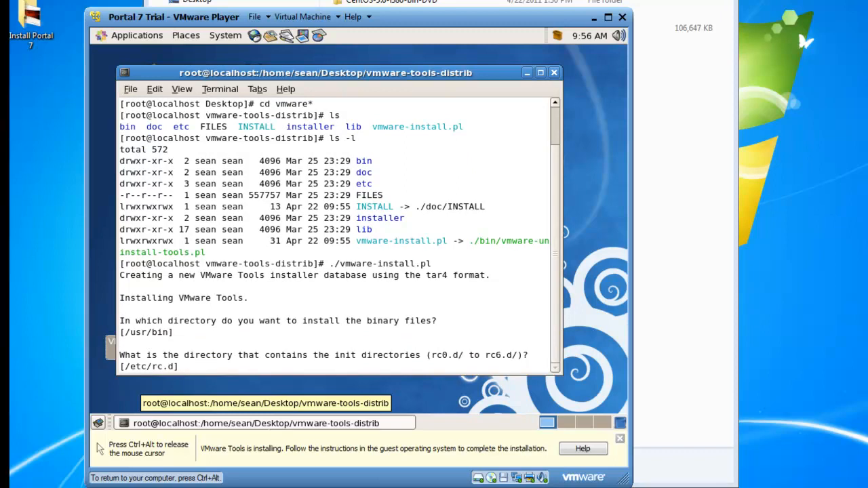
pyautogui.press('Return')
pyautogui.press('Return')
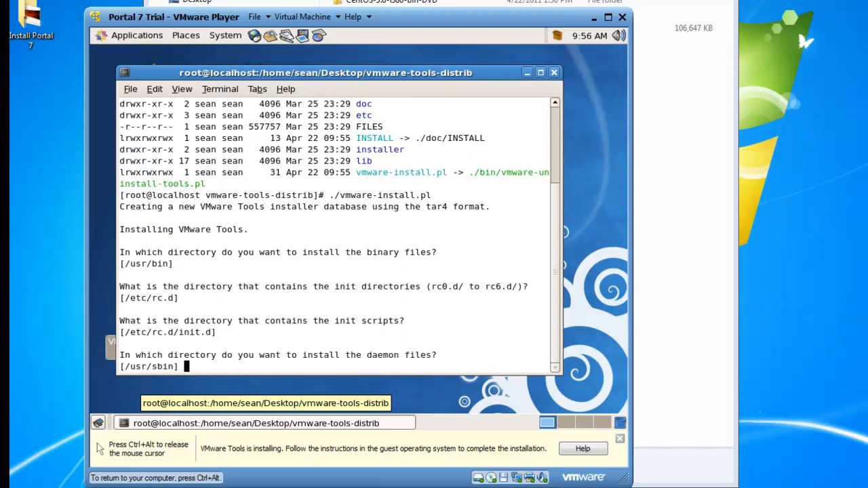
pyautogui.press('Return')
pyautogui.press('Return')
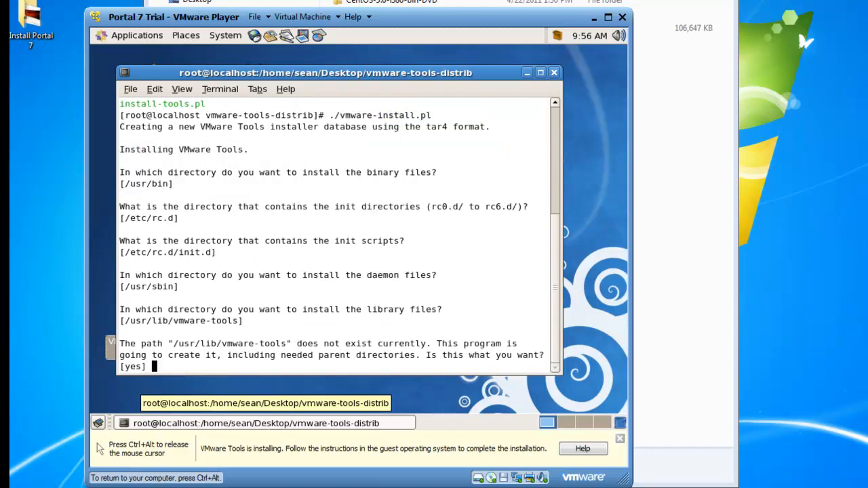
pyautogui.press('Return')
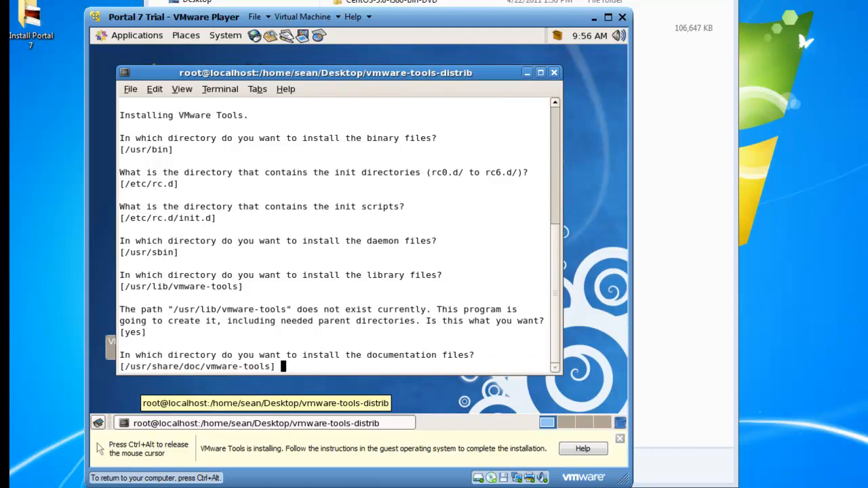
pyautogui.press('Return')
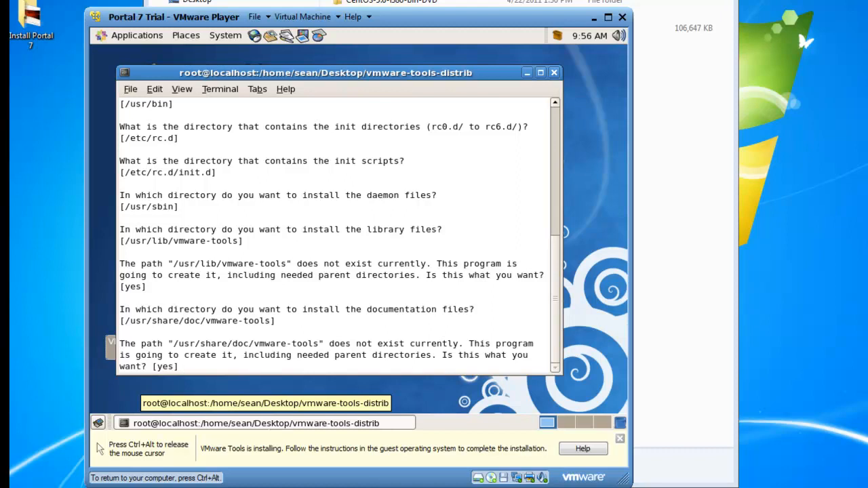
pyautogui.press('Return')
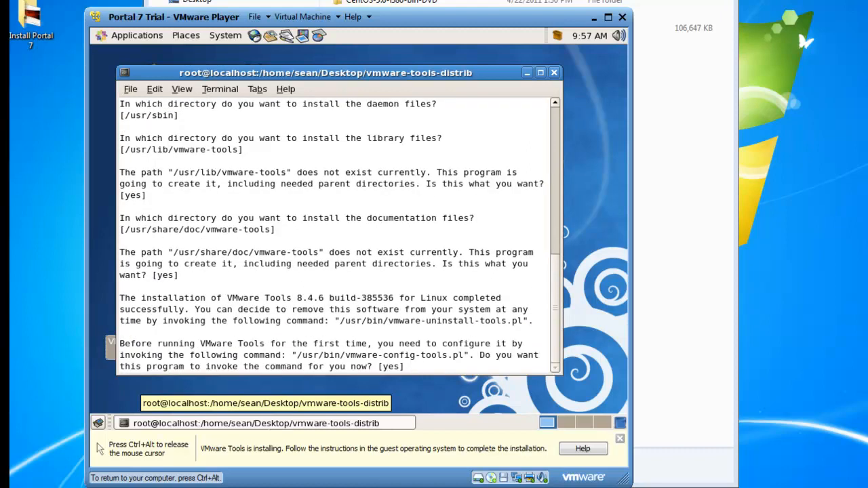
# Let the installer run vmware-config-tools.pl, choose display size 14 (1280x768), and close the terminal once configuration finishes
pyautogui.press('Return')
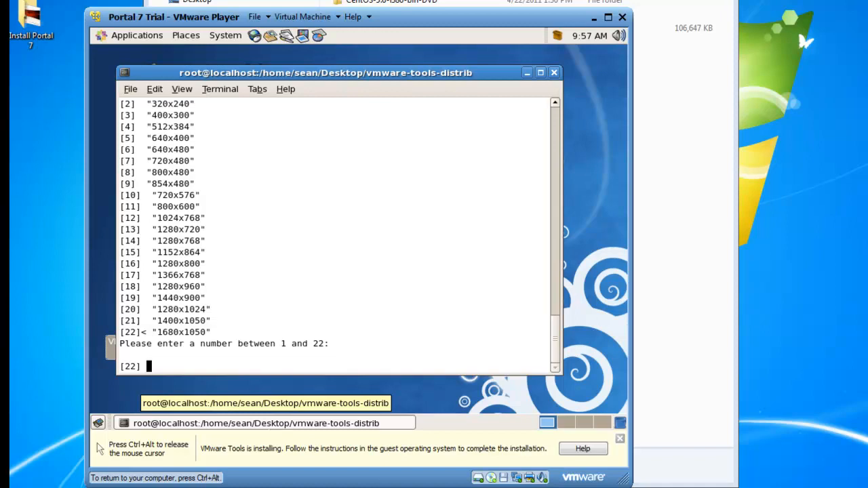
pyautogui.write('14')
pyautogui.press('Return')
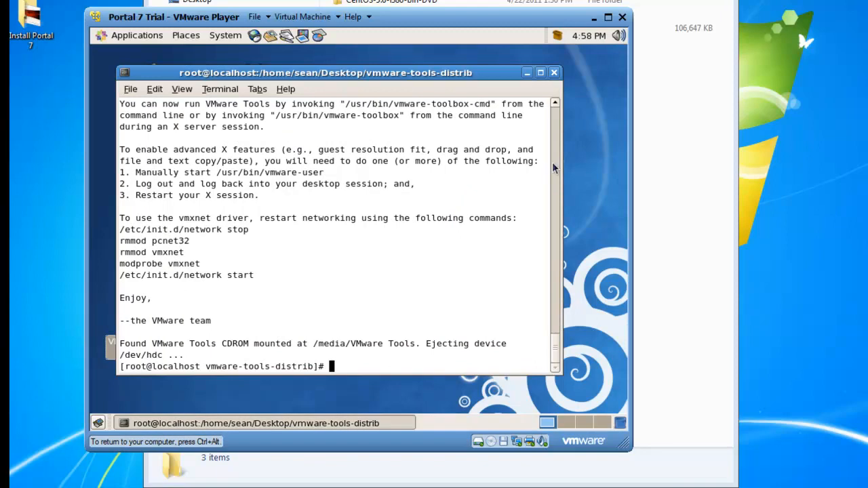
pyautogui.click(574, 161)
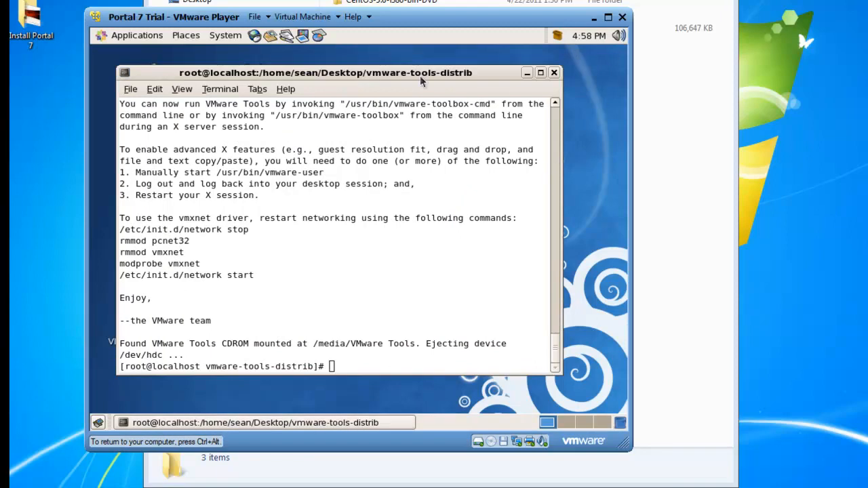
pyautogui.click(554, 73)
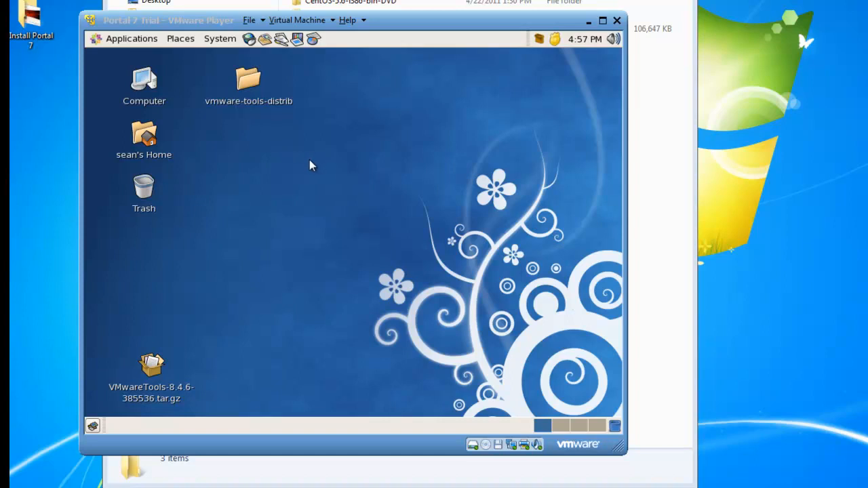
# Open Add/Remove Software in the guest and search all packages for compat-libstdc++
pyautogui.click(129, 49)
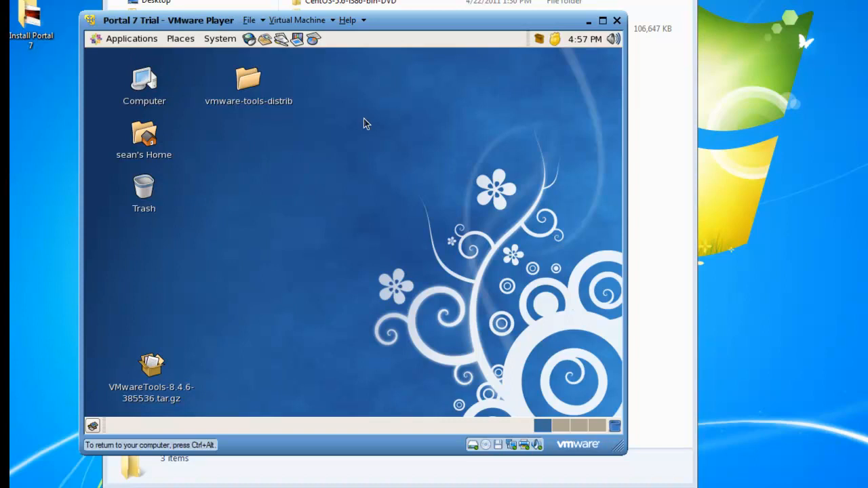
pyautogui.click(132, 38)
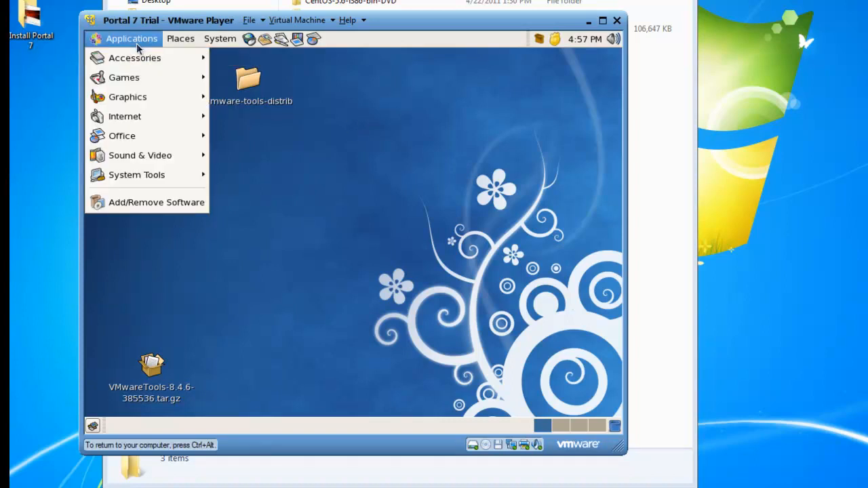
pyautogui.click(189, 206)
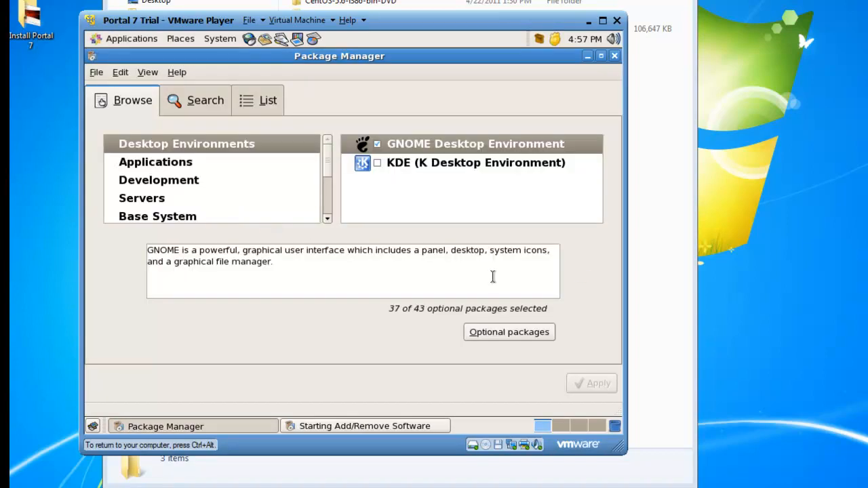
pyautogui.click(200, 103)
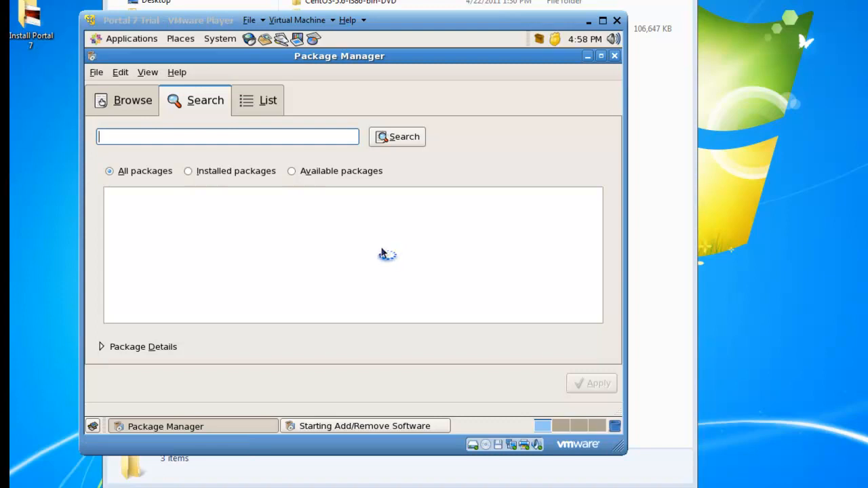
pyautogui.click(266, 146)
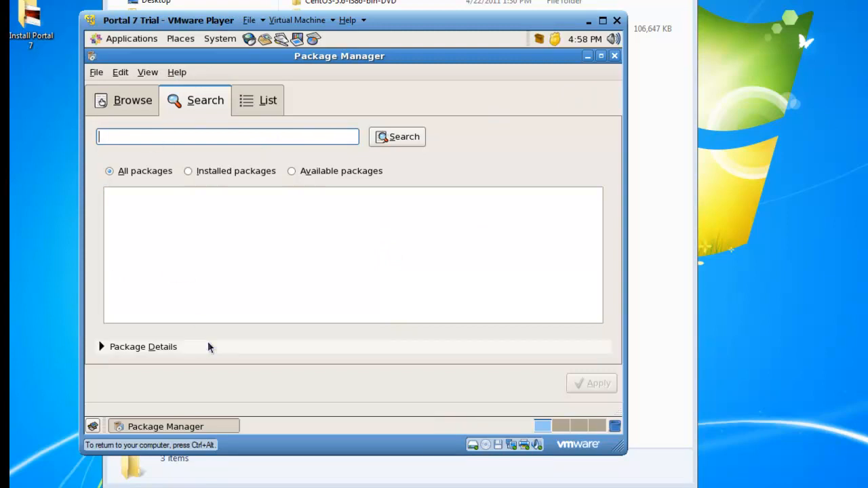
pyautogui.write('compat-libstdc++')
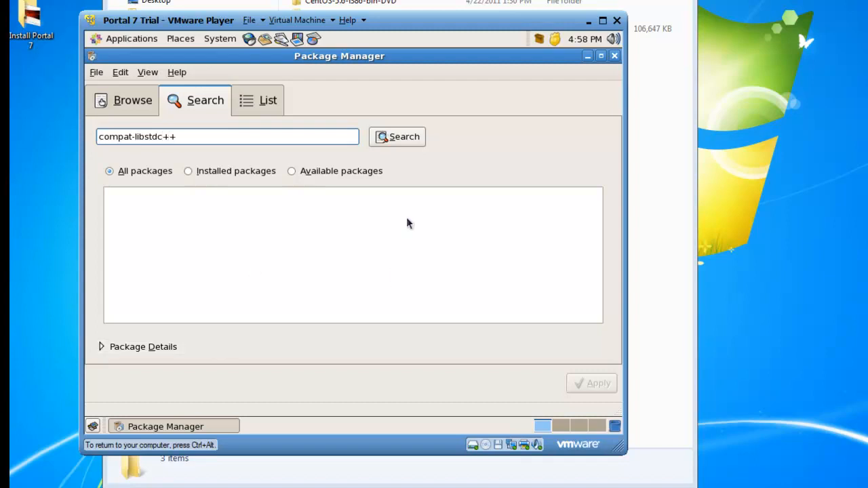
pyautogui.click(402, 137)
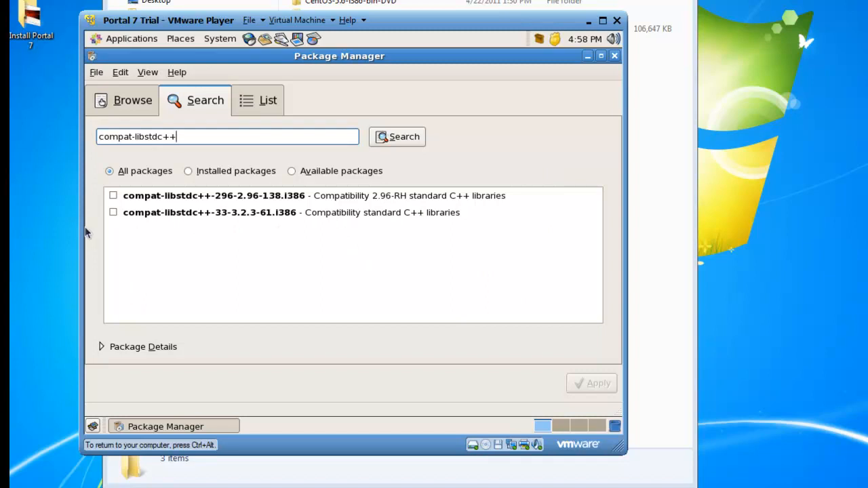
# Install the compat-libstdc++-33-3.2.3-61.i386 package, importing the CentOS-5 signing key, and close the Package Manager
pyautogui.click(112, 212)
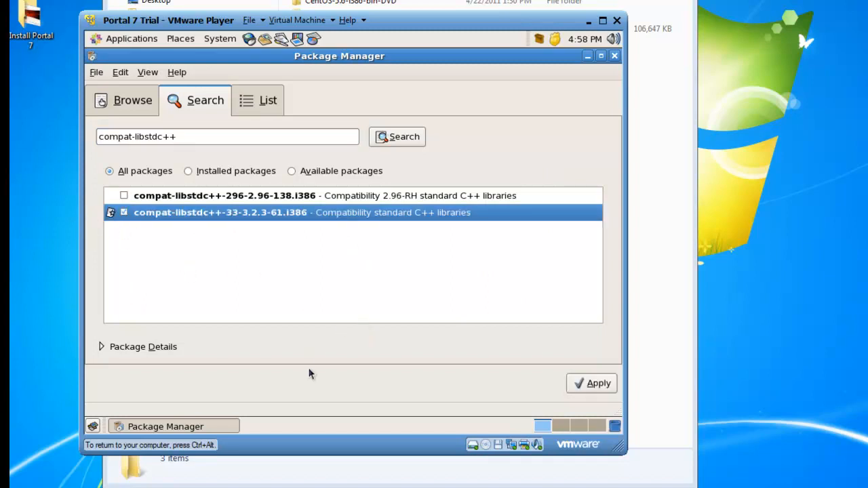
pyautogui.click(597, 384)
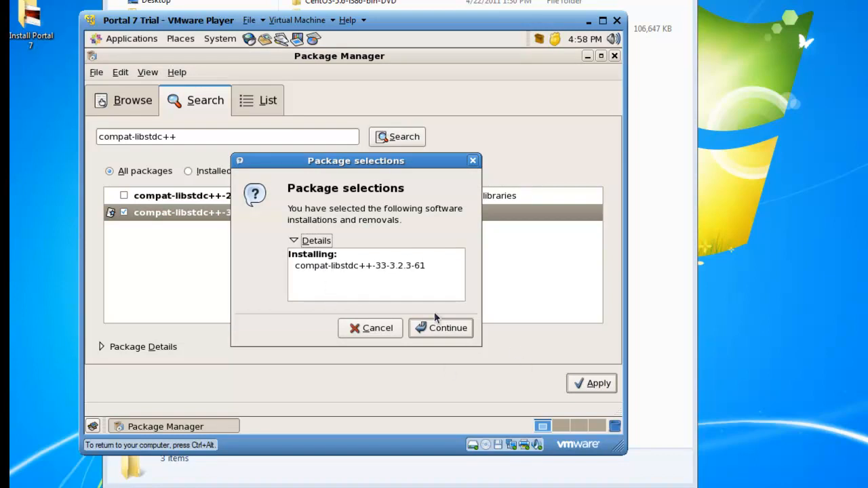
pyautogui.click(449, 332)
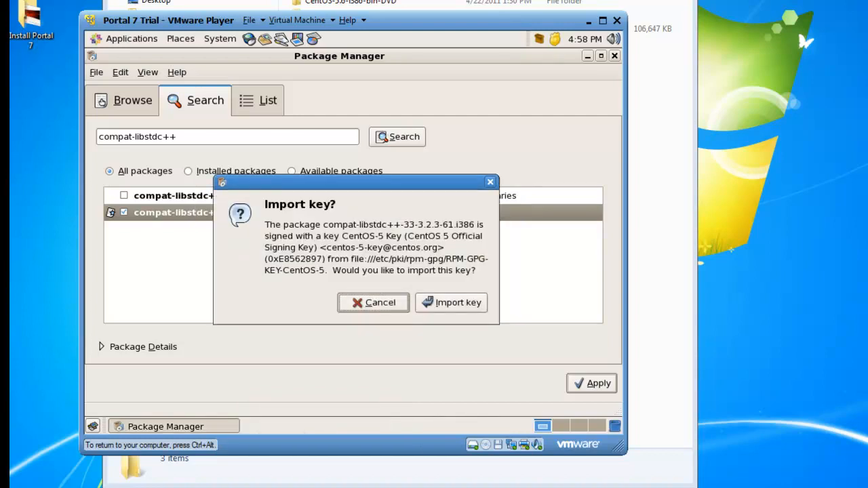
pyautogui.click(464, 306)
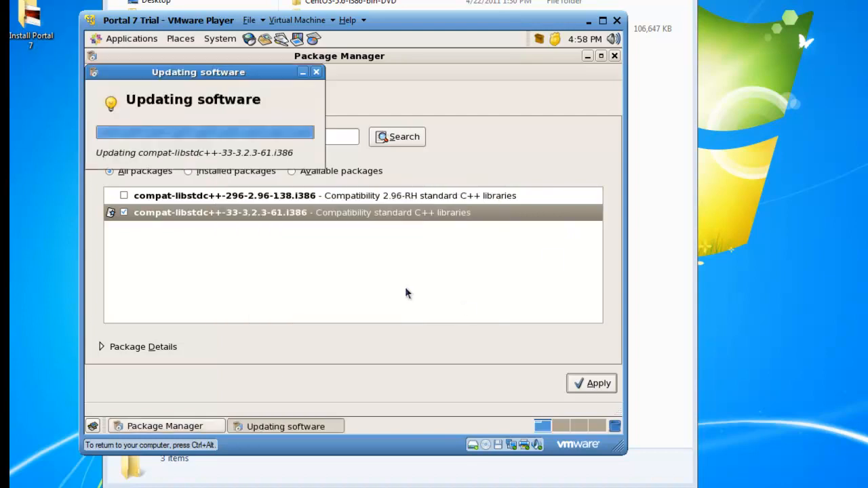
pyautogui.click(432, 295)
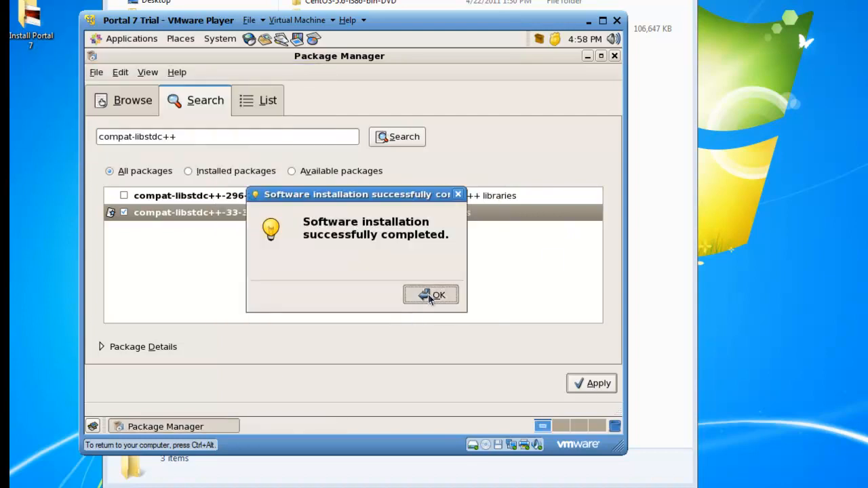
pyautogui.click(614, 55)
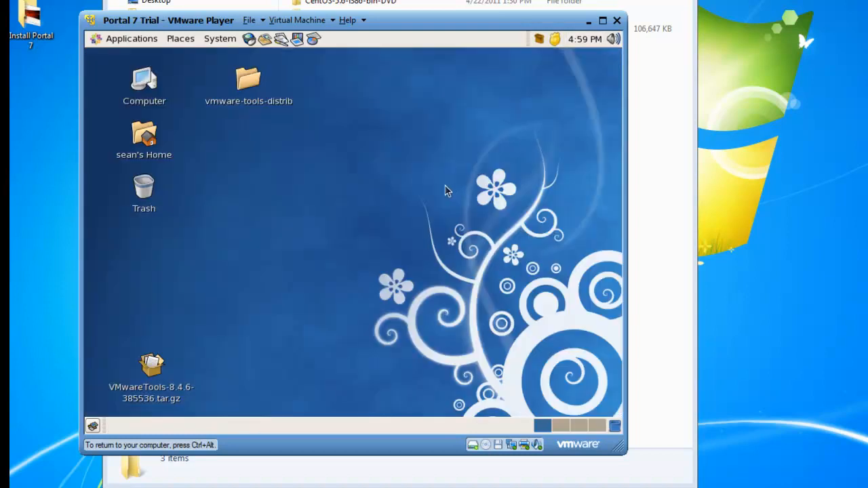